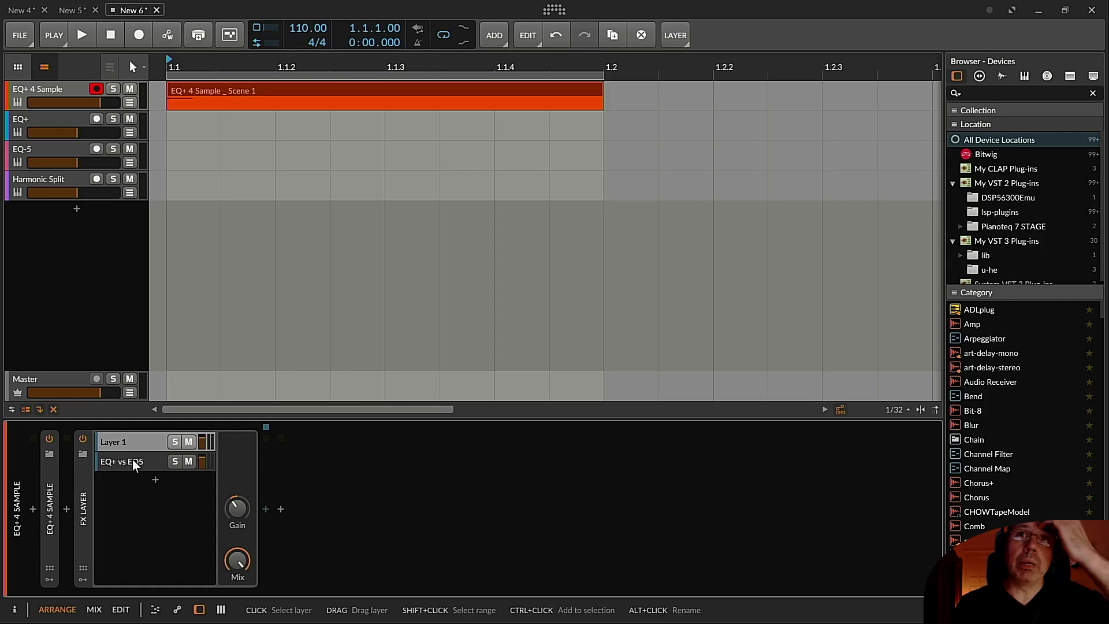
Expand and collapse the EQ+ 4 Sample device, then select the FX Layer's 'EQ+ vs EQ5' layer
{"action": "left_click", "coordinate": [197, 89]}
{"action": "double_click", "coordinate": [50, 501]}
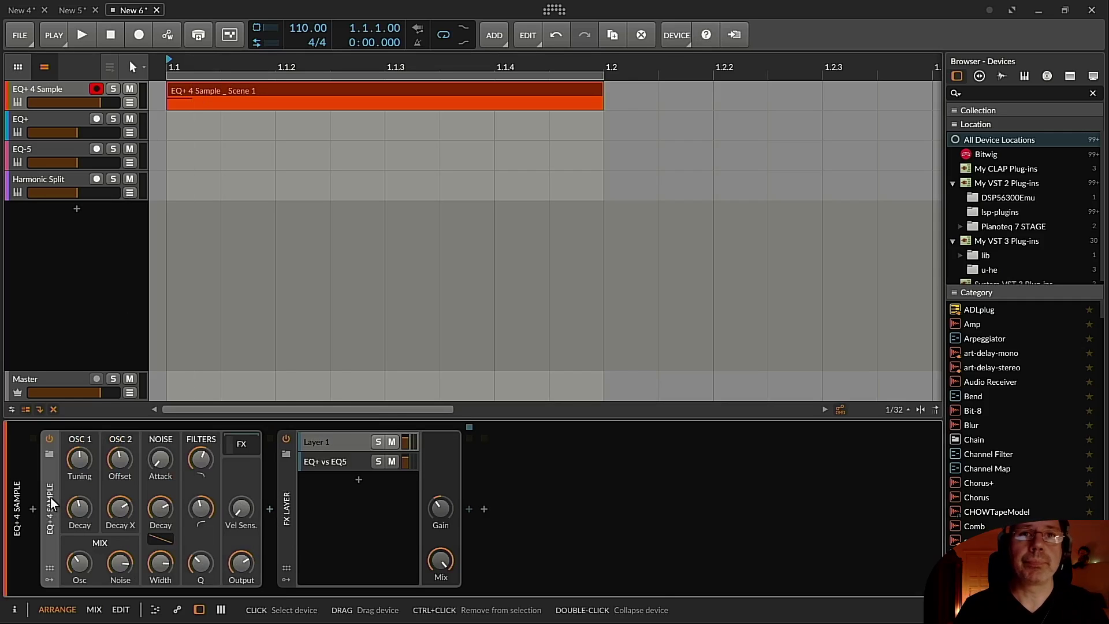
{"action": "double_click", "coordinate": [50, 500]}
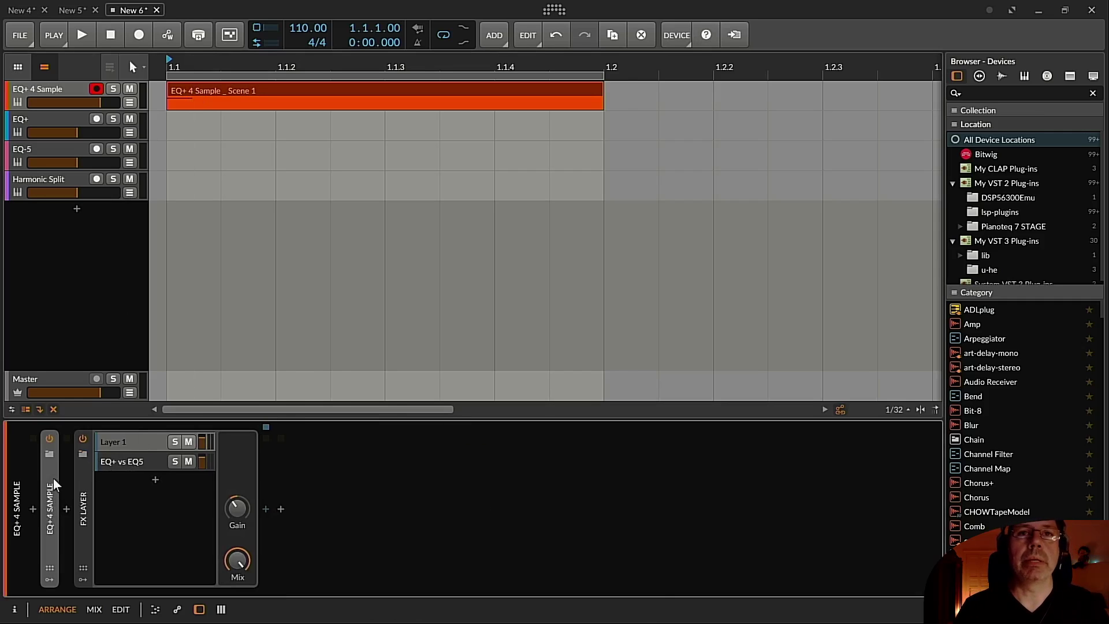
{"action": "left_click", "coordinate": [123, 437]}
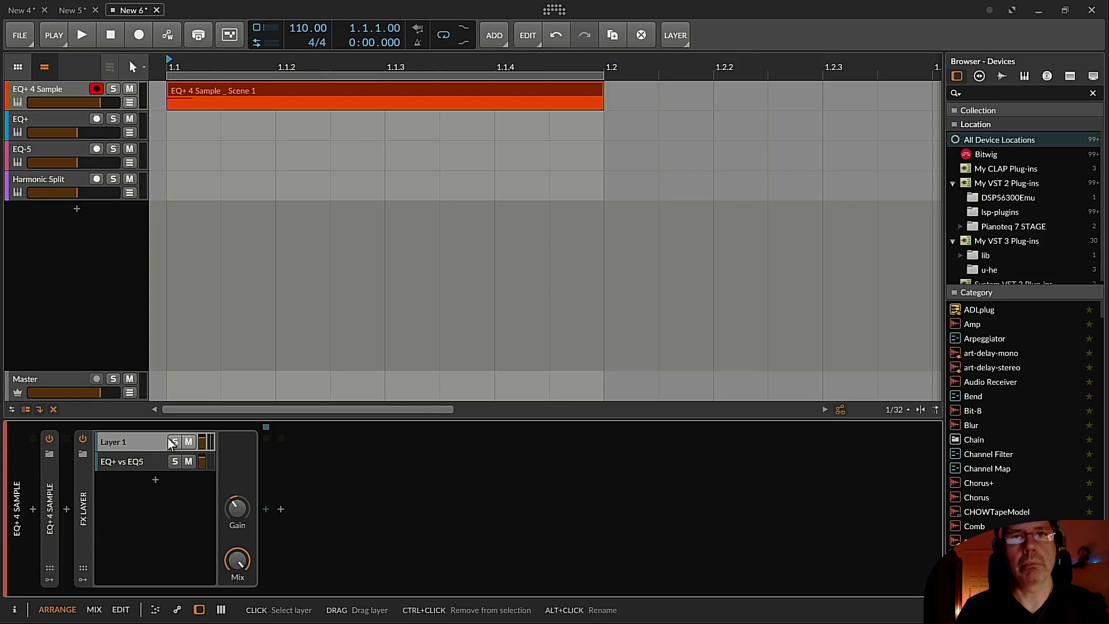
{"action": "left_click", "coordinate": [131, 462]}
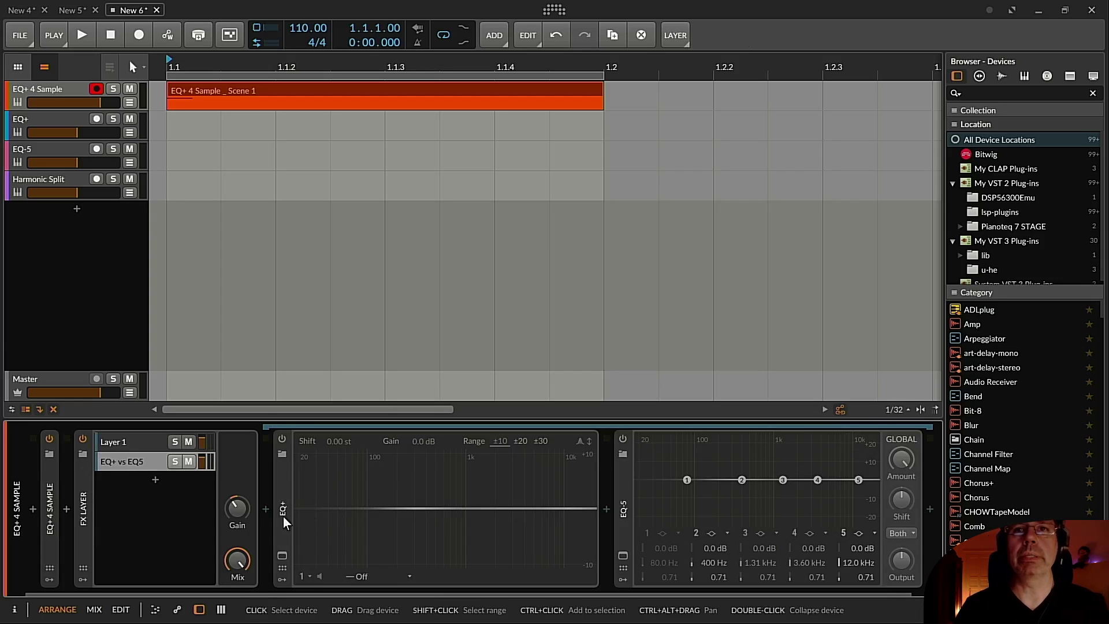
Power on EQ+ and EQ-5, briefly bypassing EQ-5, then select EQ+
{"action": "left_click", "coordinate": [280, 440]}
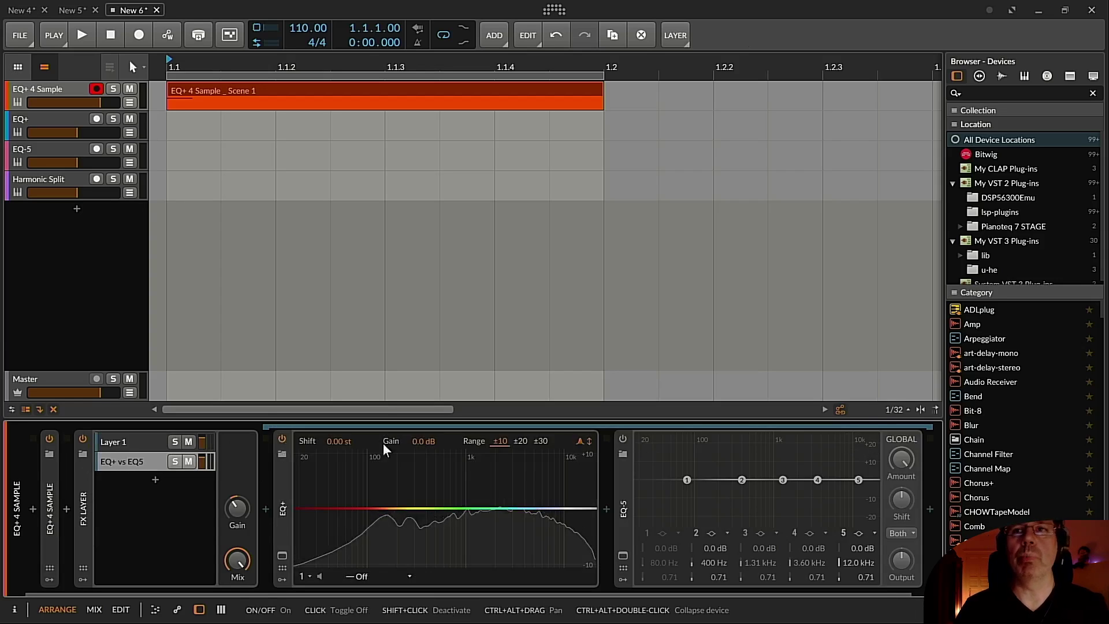
{"action": "left_click", "coordinate": [624, 438]}
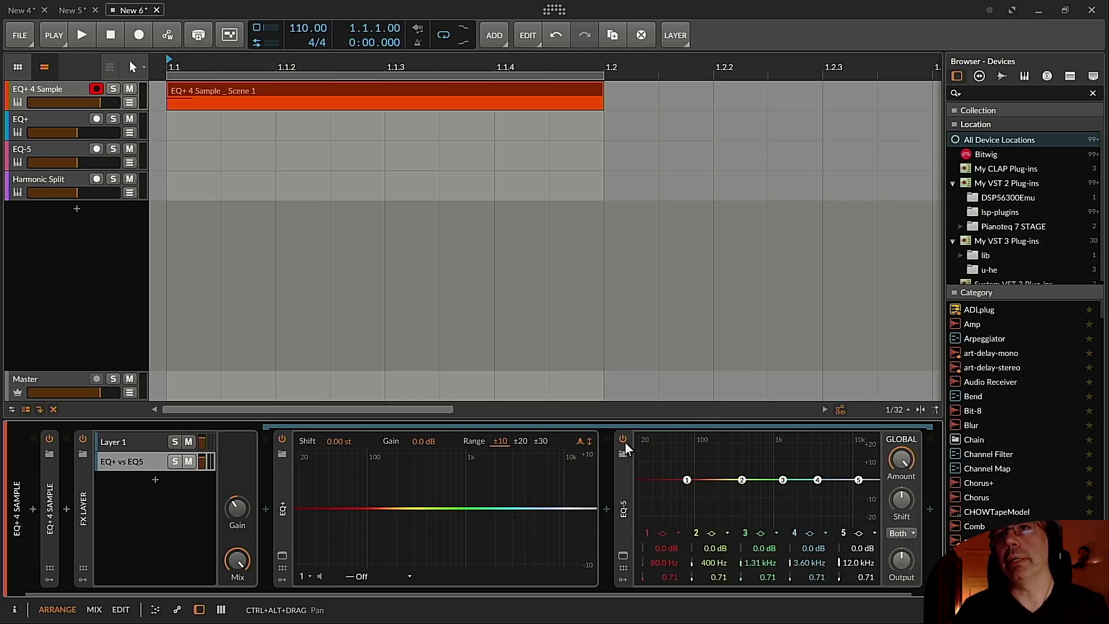
{"action": "left_click", "coordinate": [624, 439]}
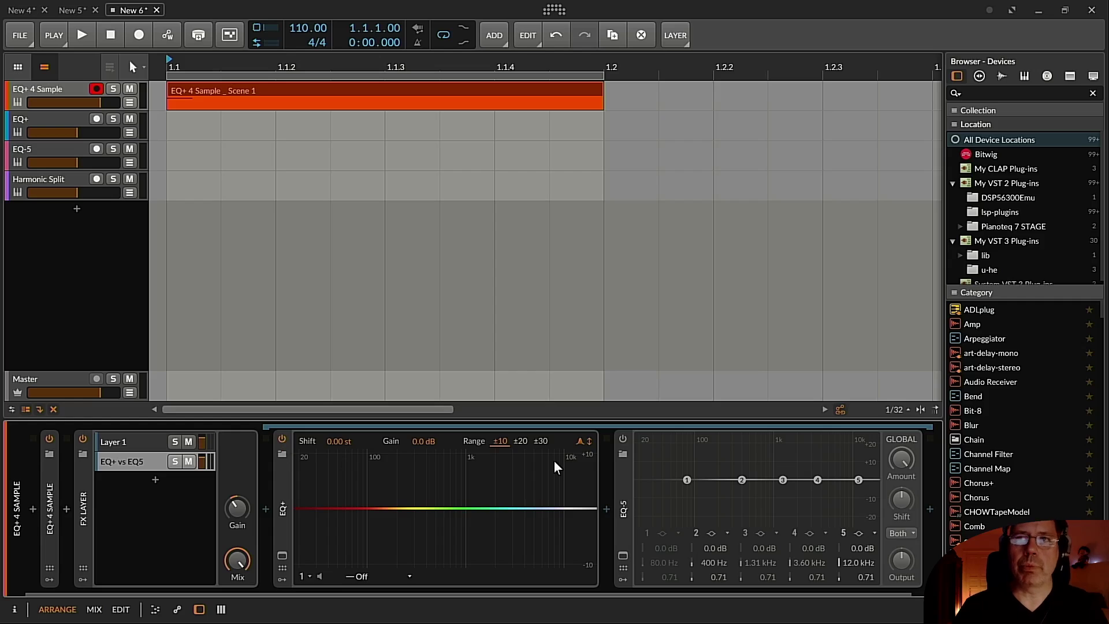
{"action": "left_click", "coordinate": [622, 441]}
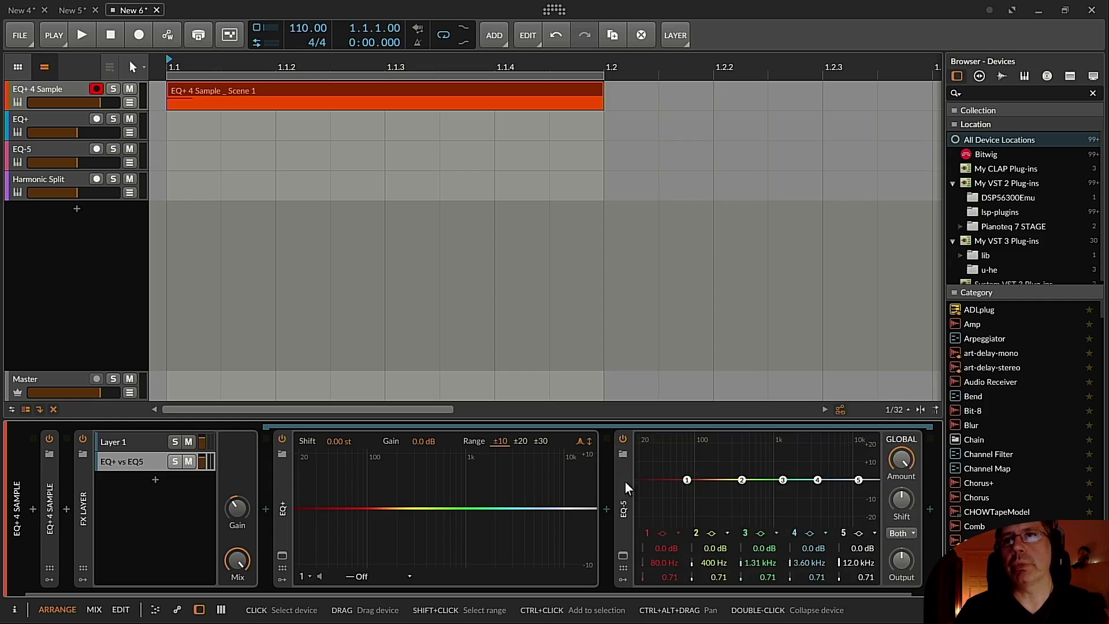
{"action": "left_click", "coordinate": [279, 496]}
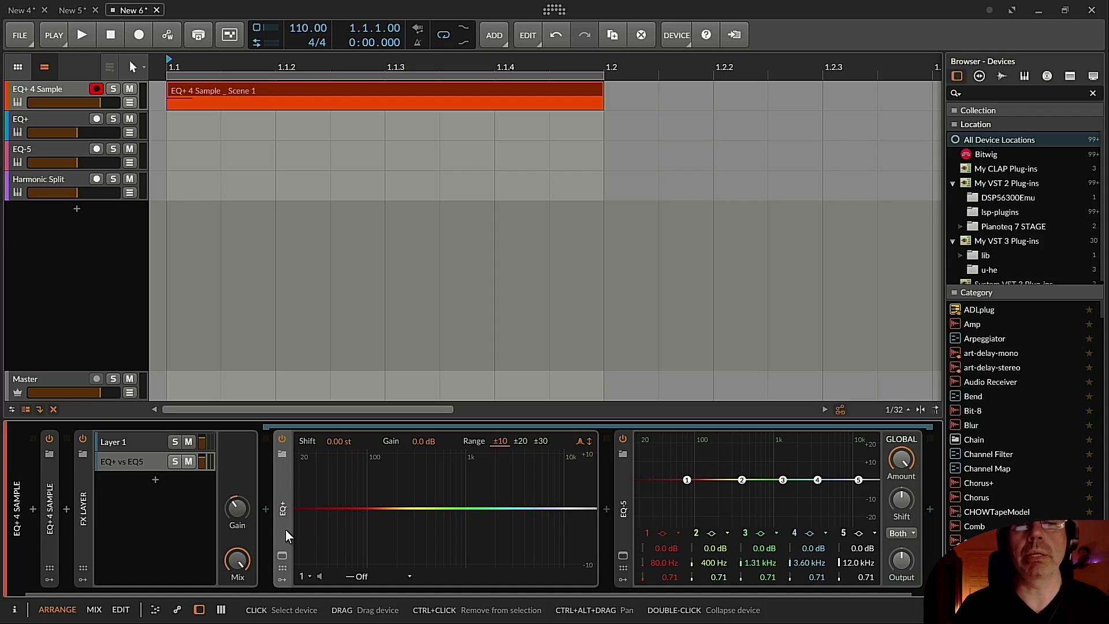
Turn off EQ+ and EQ-5, play the snare clip briefly, and check Layer 1's empty chain
{"action": "left_click", "coordinate": [281, 440]}
{"action": "left_click", "coordinate": [623, 439]}
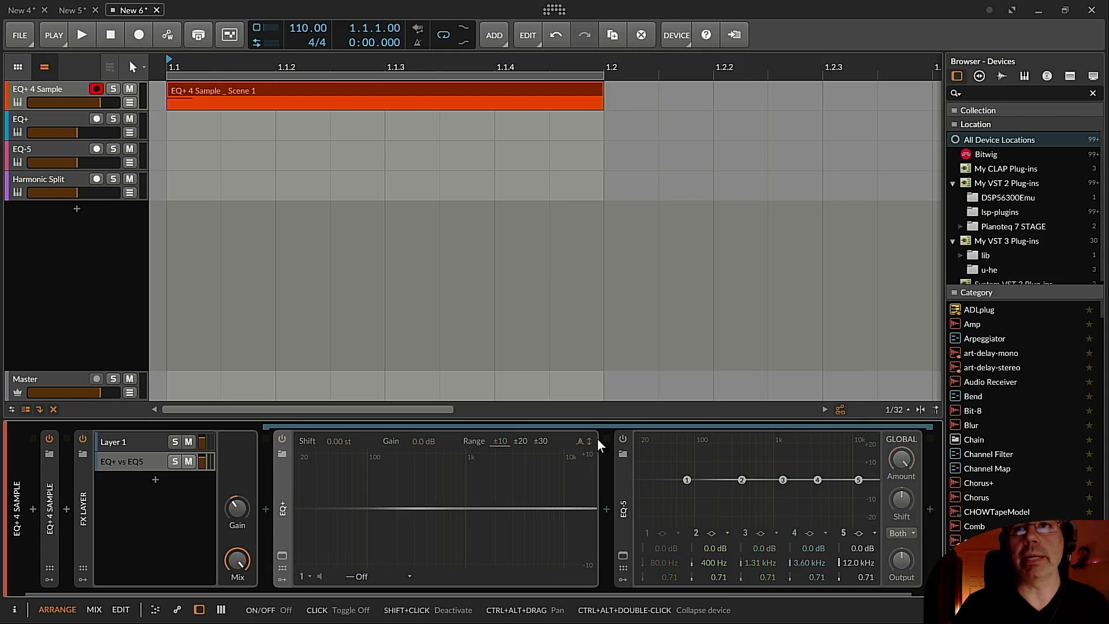
{"action": "left_click", "coordinate": [122, 459]}
{"action": "left_click", "coordinate": [260, 86]}
{"action": "key", "text": "space"}
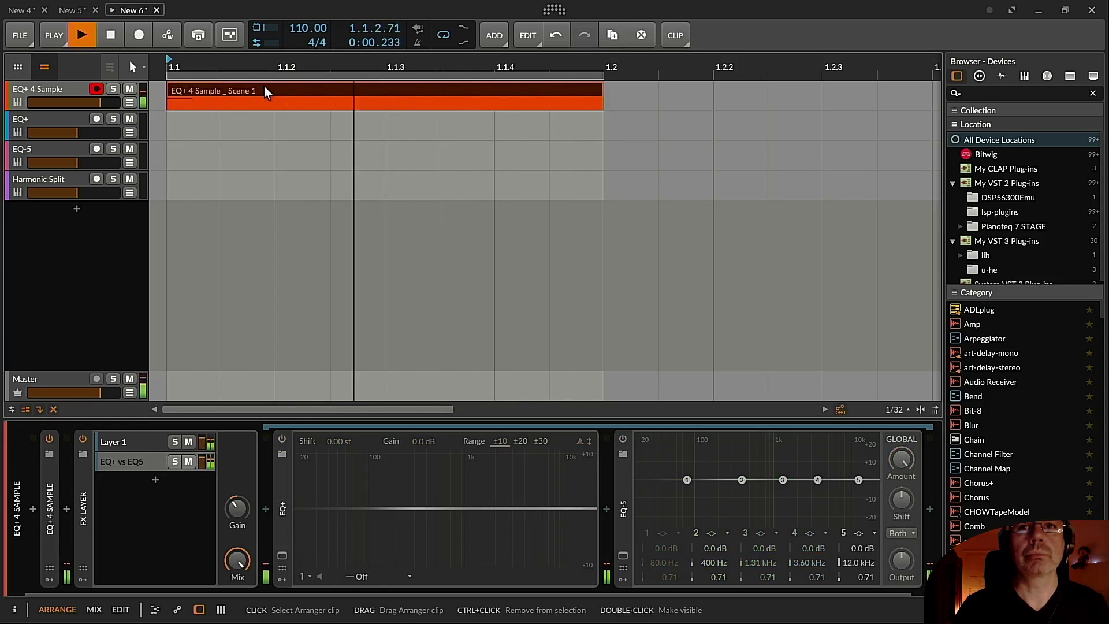
{"action": "key", "text": "space"}
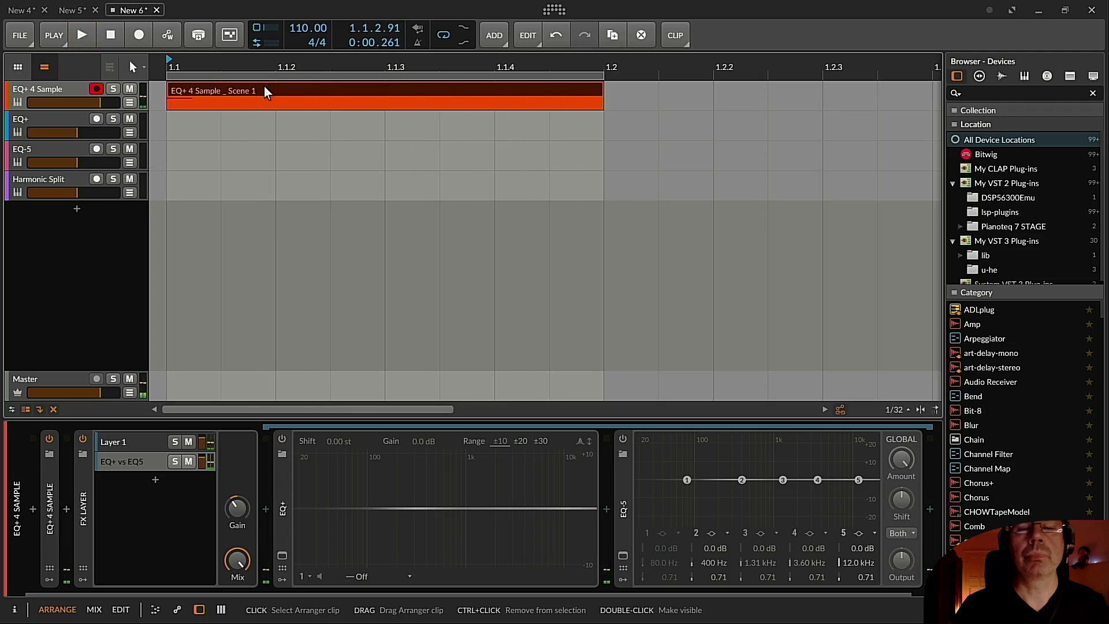
{"action": "left_click", "coordinate": [115, 443]}
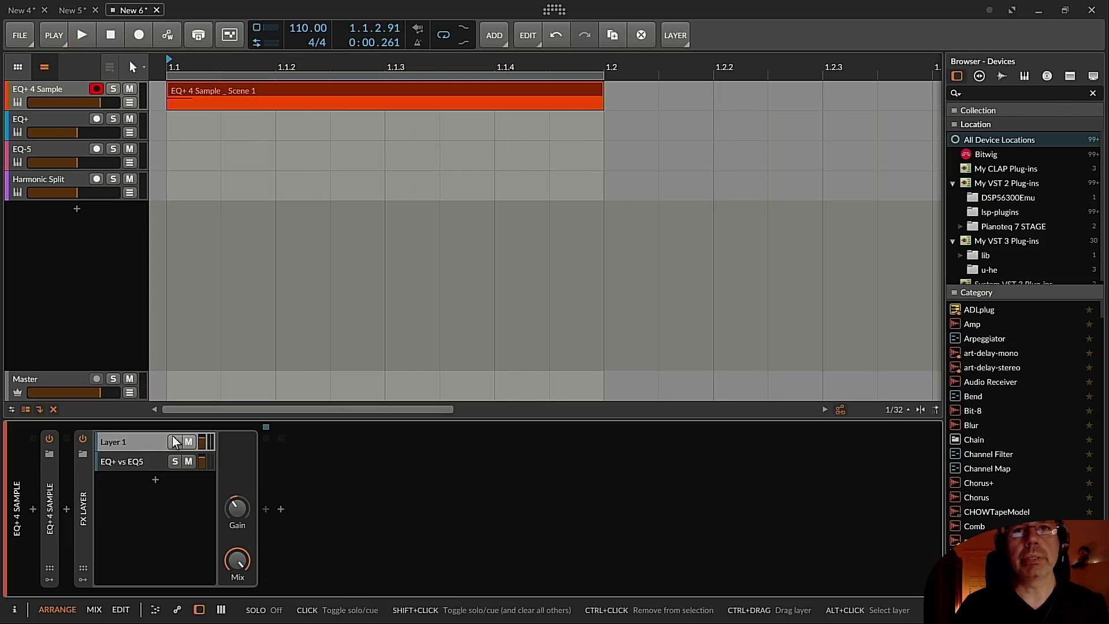
{"action": "left_click", "coordinate": [117, 459]}
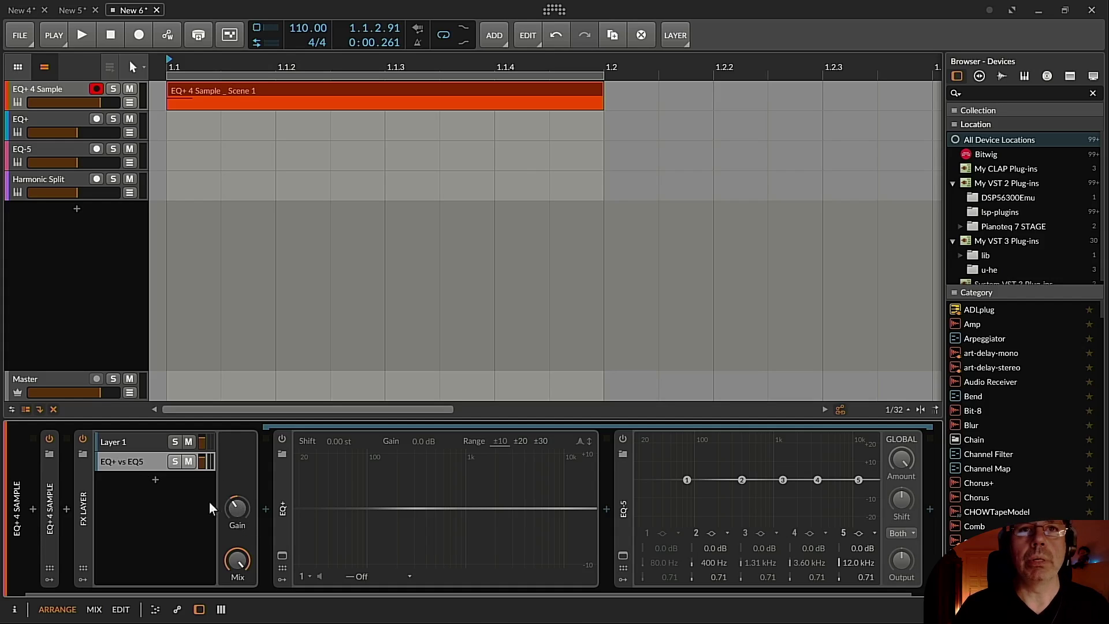
During snare playback, toggle the FX Layer off and on to compare, ending with it on
{"action": "left_click", "coordinate": [82, 440]}
{"action": "key", "text": "space"}
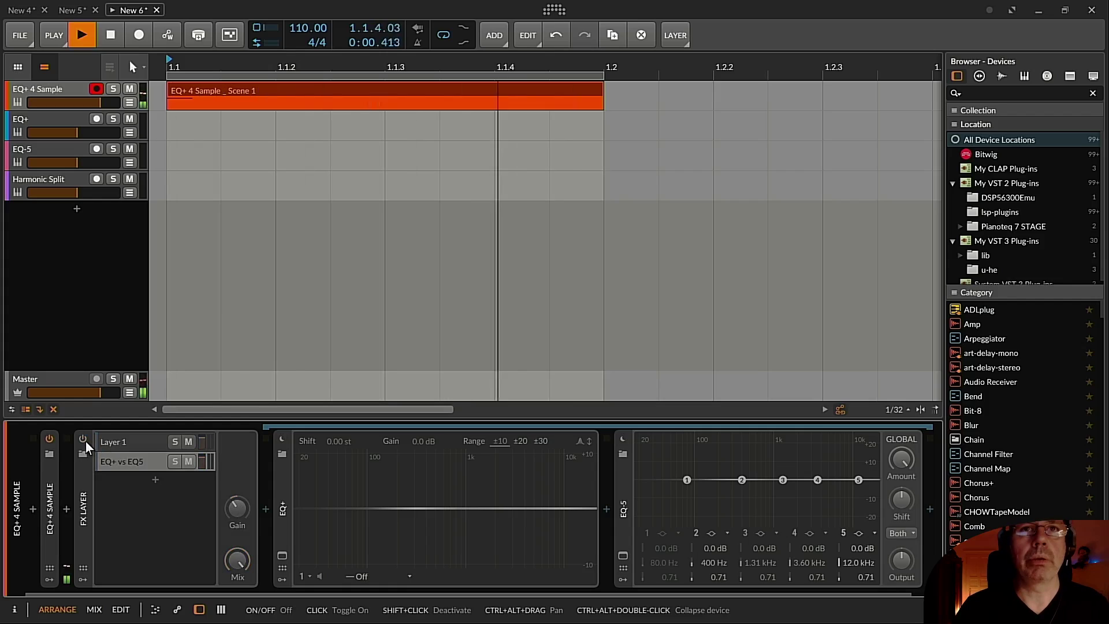
{"action": "left_click", "coordinate": [87, 442]}
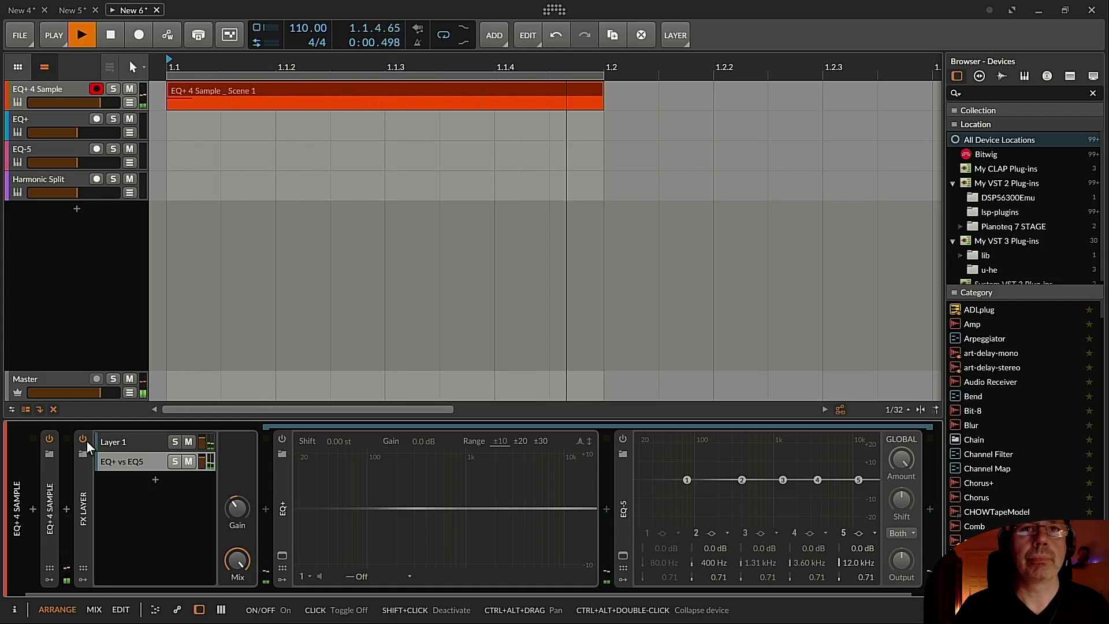
{"action": "left_click", "coordinate": [86, 441]}
{"action": "left_click", "coordinate": [87, 442]}
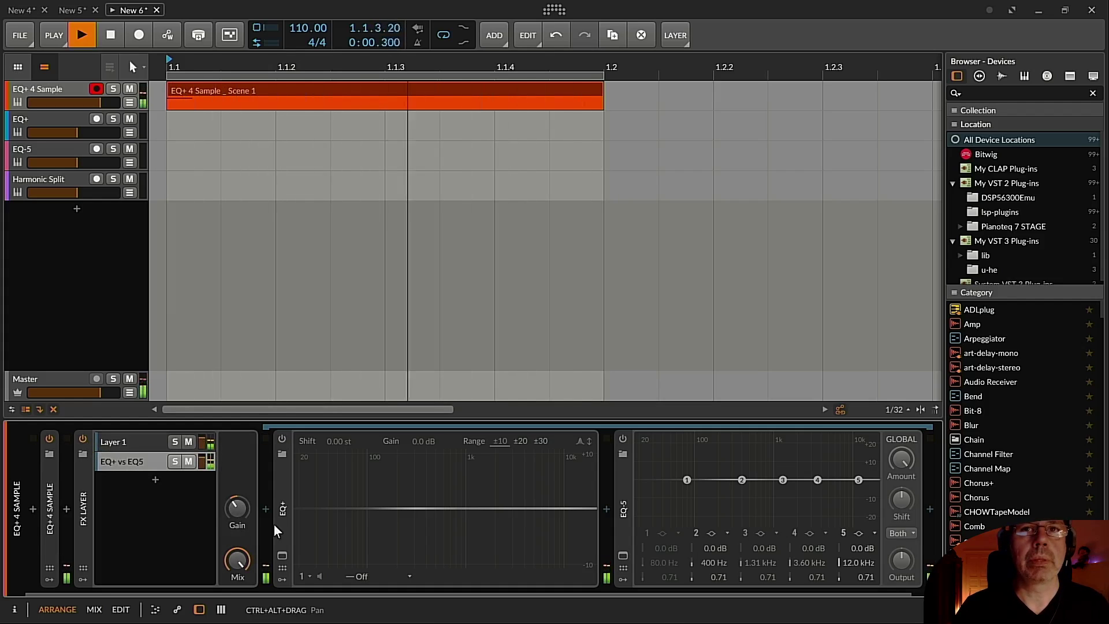
{"action": "key", "text": "space"}
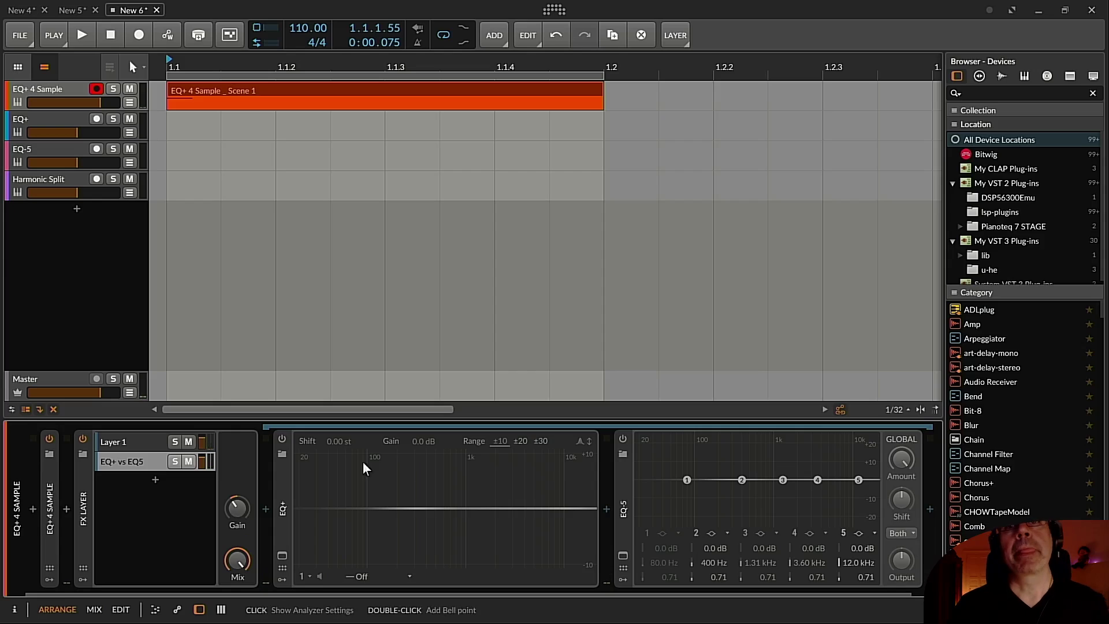
Play the snare with EQ-5 switched on then off again, then restart playback
{"action": "key", "text": "space"}
{"action": "left_click", "coordinate": [624, 440]}
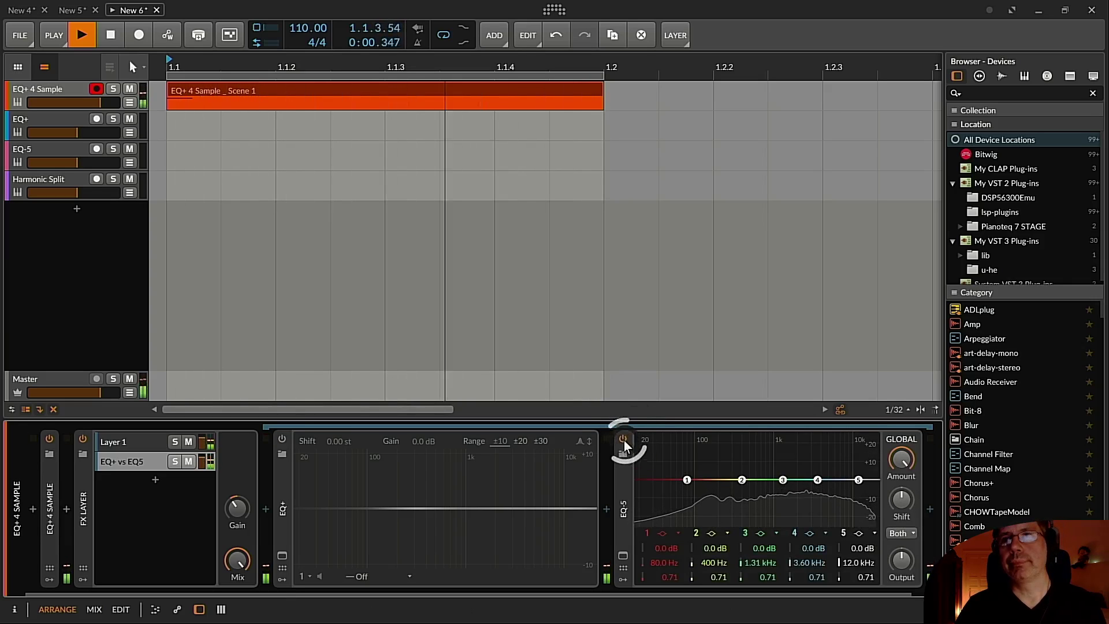
{"action": "left_click", "coordinate": [623, 439]}
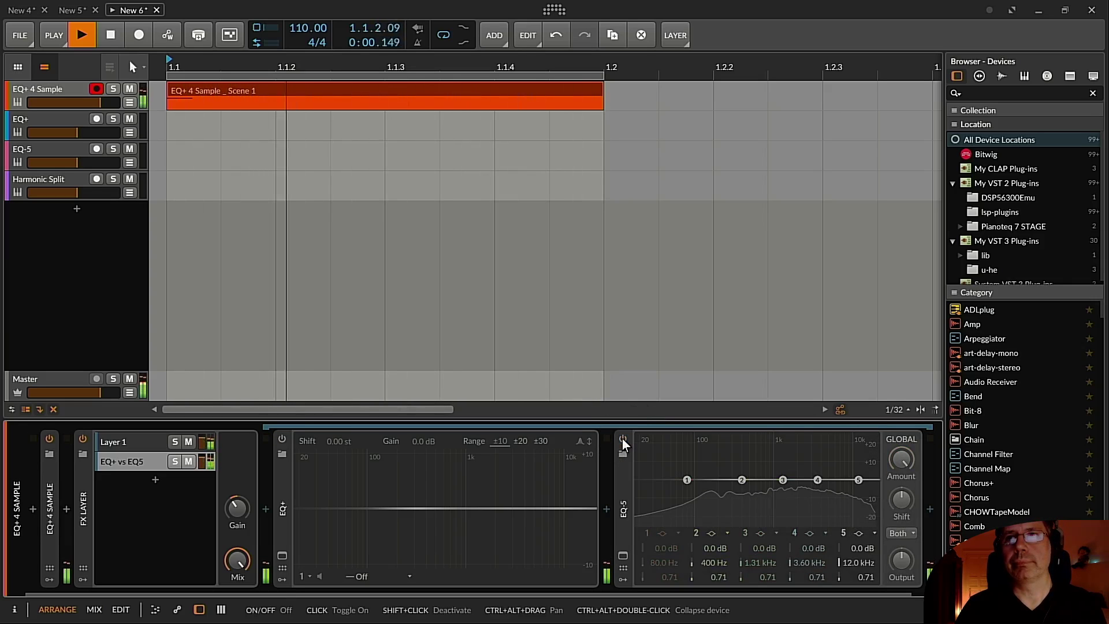
{"action": "key", "text": "space"}
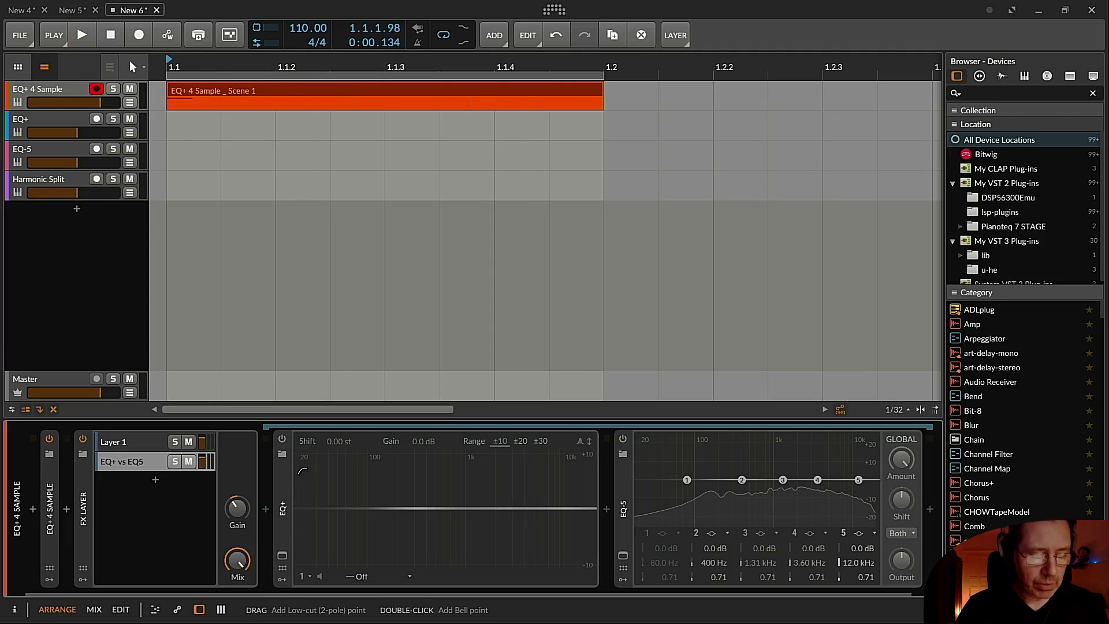
{"action": "key", "text": "space"}
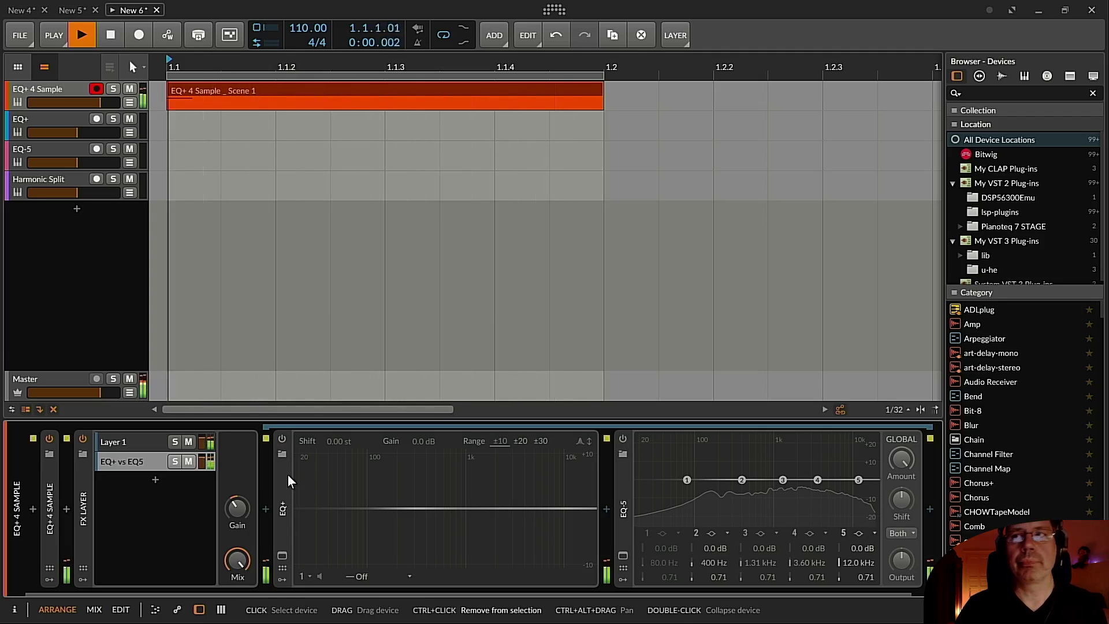
A/B EQ+ on and off during playback, leave it on, and stop the snare
{"action": "left_click", "coordinate": [286, 479]}
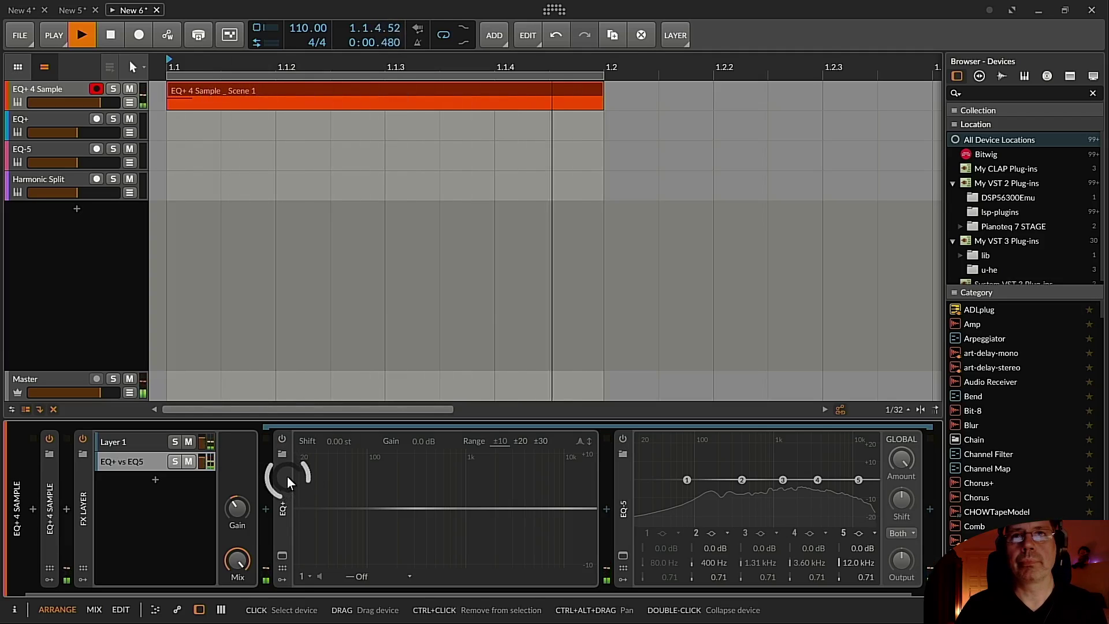
{"action": "left_click", "coordinate": [282, 438]}
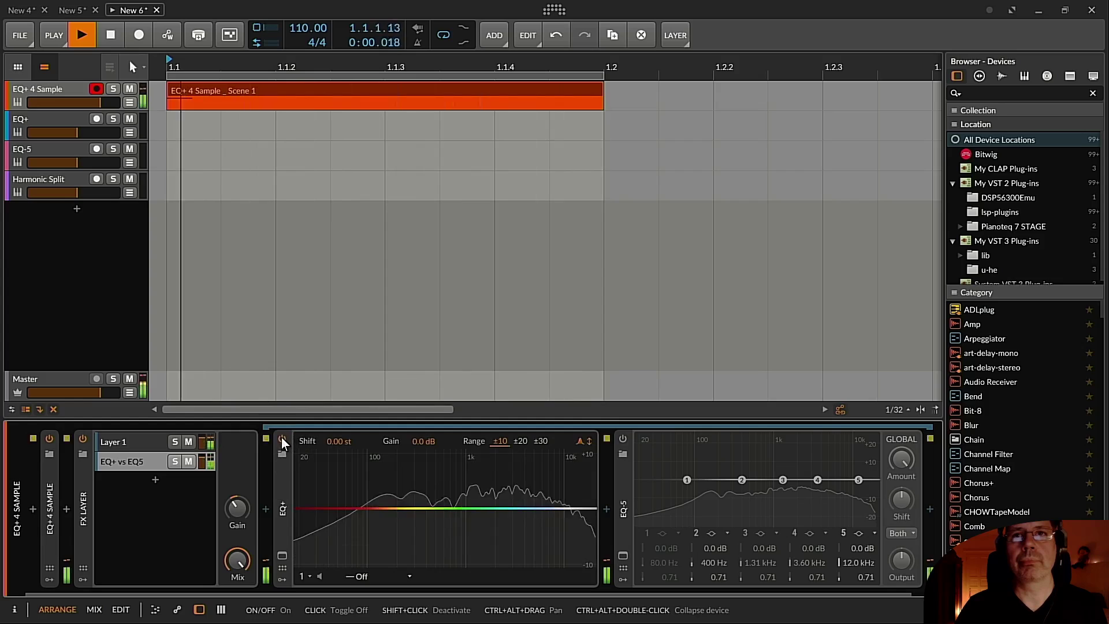
{"action": "left_click", "coordinate": [281, 437]}
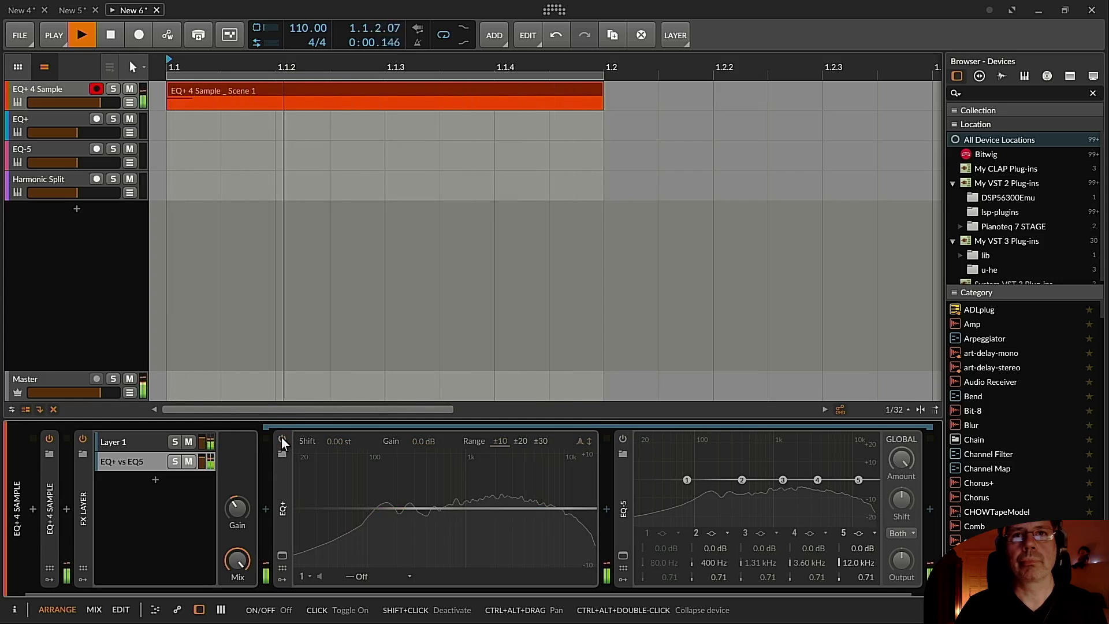
{"action": "left_click", "coordinate": [282, 438]}
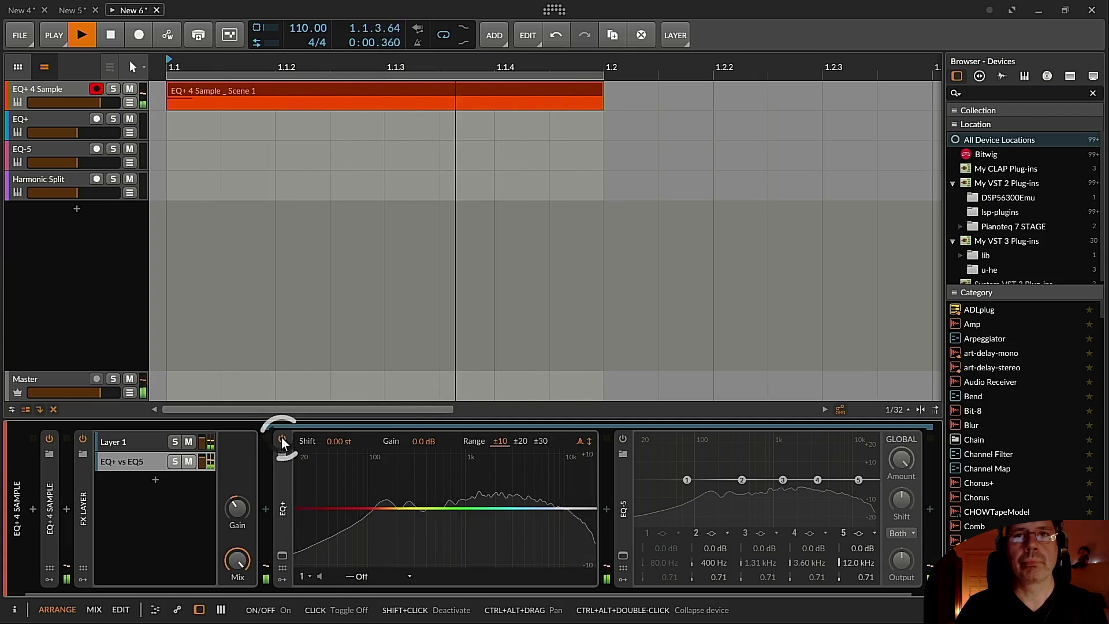
{"action": "key", "text": "space"}
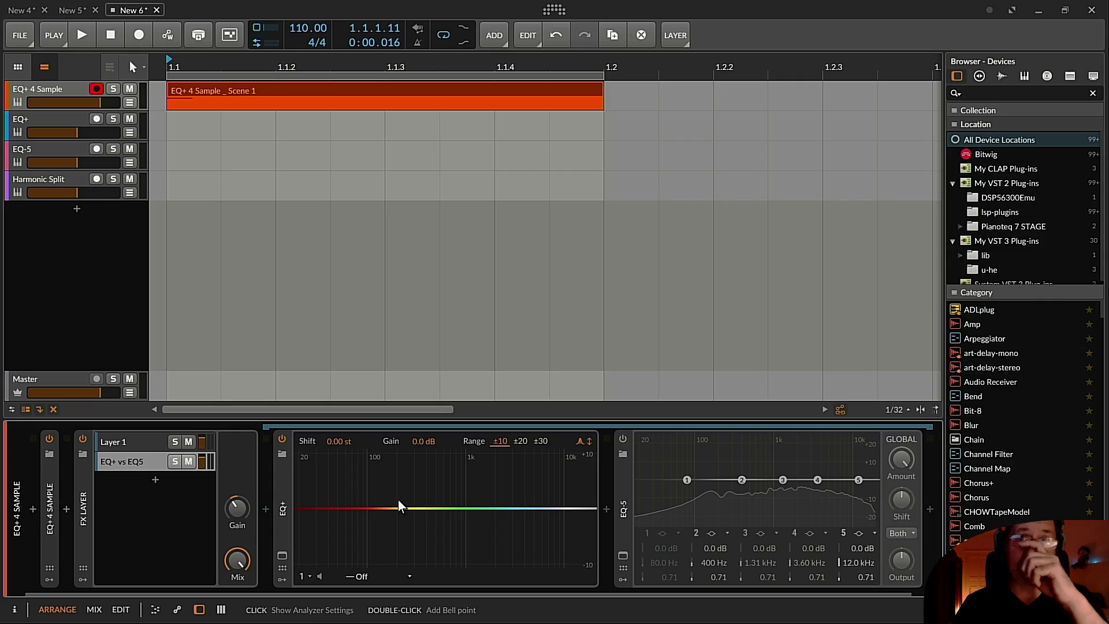
Insert a Time Shift device ahead of EQ+ by searching 'time'
{"action": "left_click", "coordinate": [266, 505]}
{"action": "type", "text": "time"}
{"action": "key", "text": "Down"}
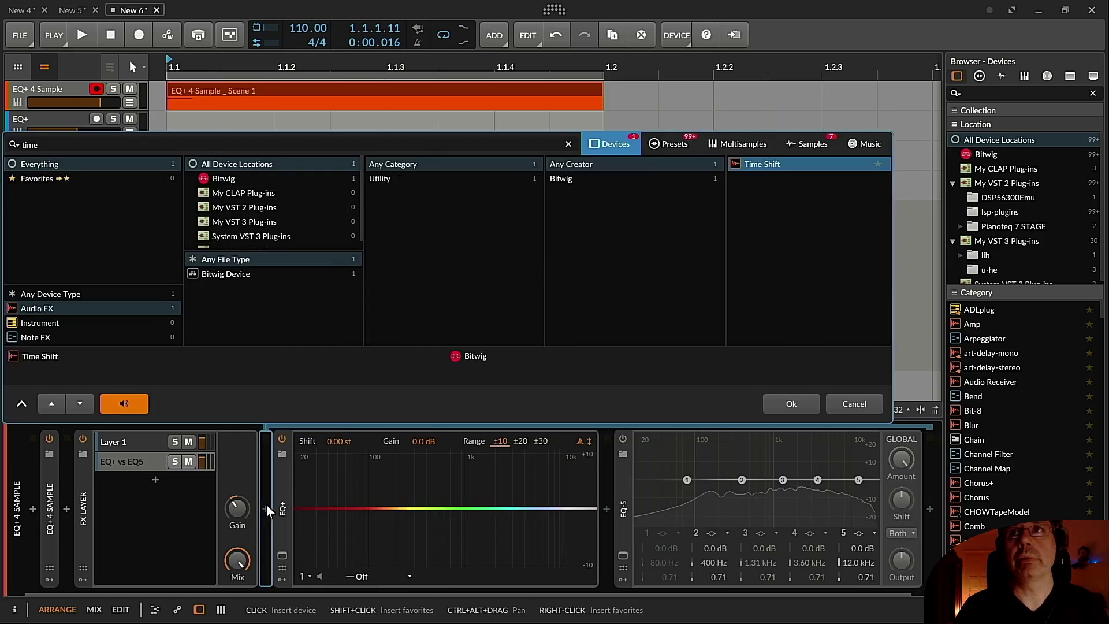
{"action": "key", "text": "Return"}
Insert a Chain device ahead of Time Shift by searching 'chain'
{"action": "left_click", "coordinate": [265, 508]}
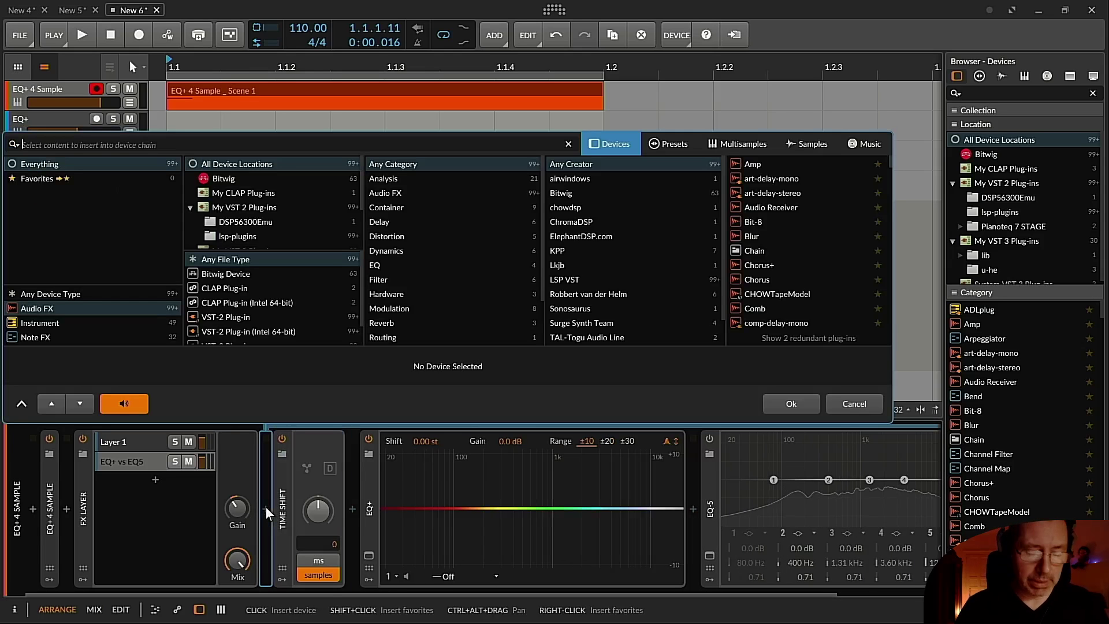
{"action": "type", "text": "chain"}
{"action": "key", "text": "Down"}
{"action": "key", "text": "Return"}
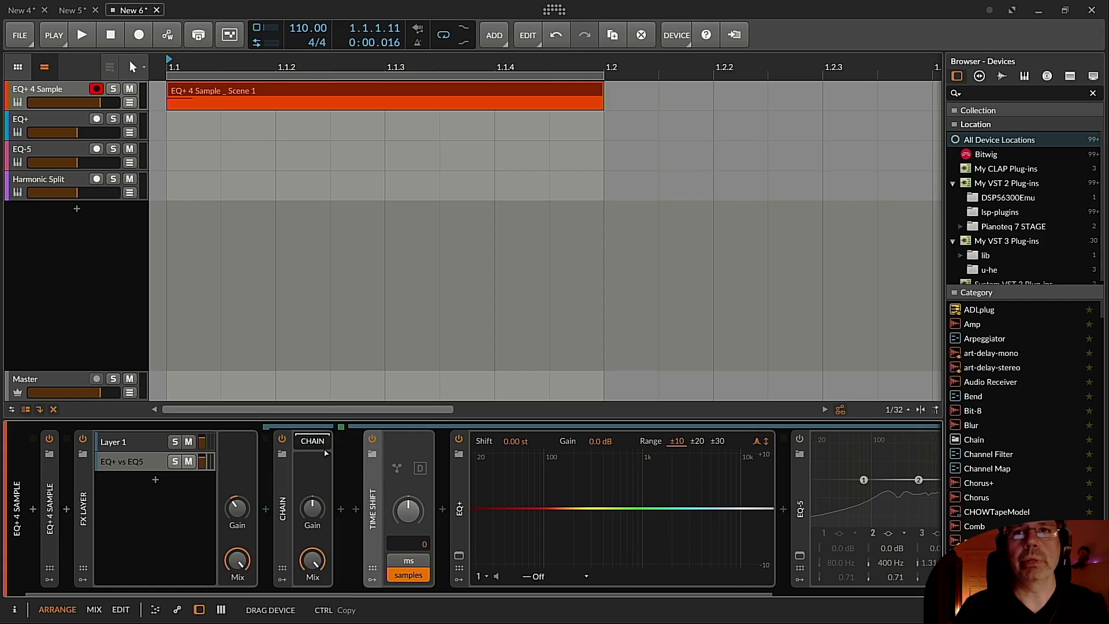
Move EQ+ into the Chain after Time Shift and set Time Shift to -4 samples
{"action": "left_click_drag", "start_coordinate": [454, 479], "coordinate": [426, 487]}
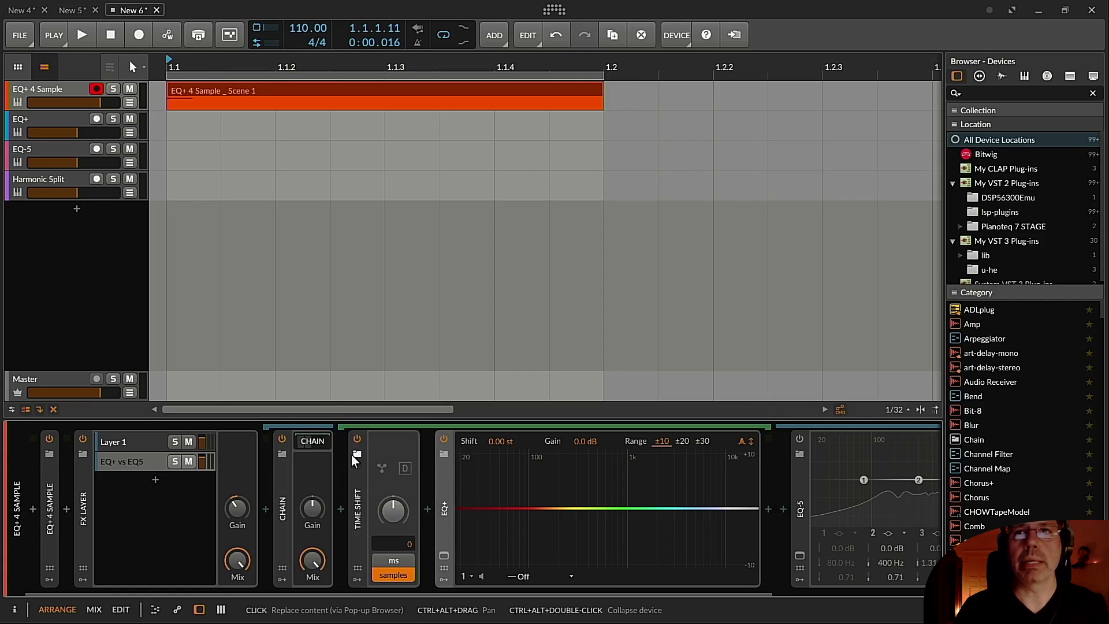
{"action": "left_click", "coordinate": [442, 440]}
{"action": "left_click", "coordinate": [443, 440]}
{"action": "left_click_drag", "start_coordinate": [403, 498], "coordinate": [403, 500]}
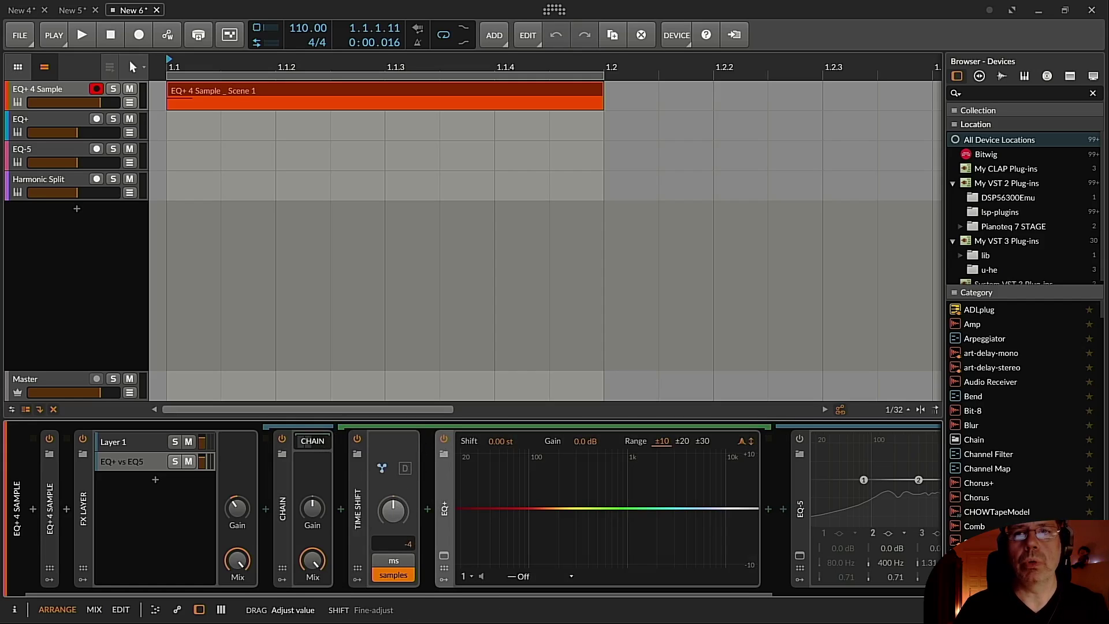
{"action": "left_click_drag", "start_coordinate": [401, 500], "coordinate": [401, 500]}
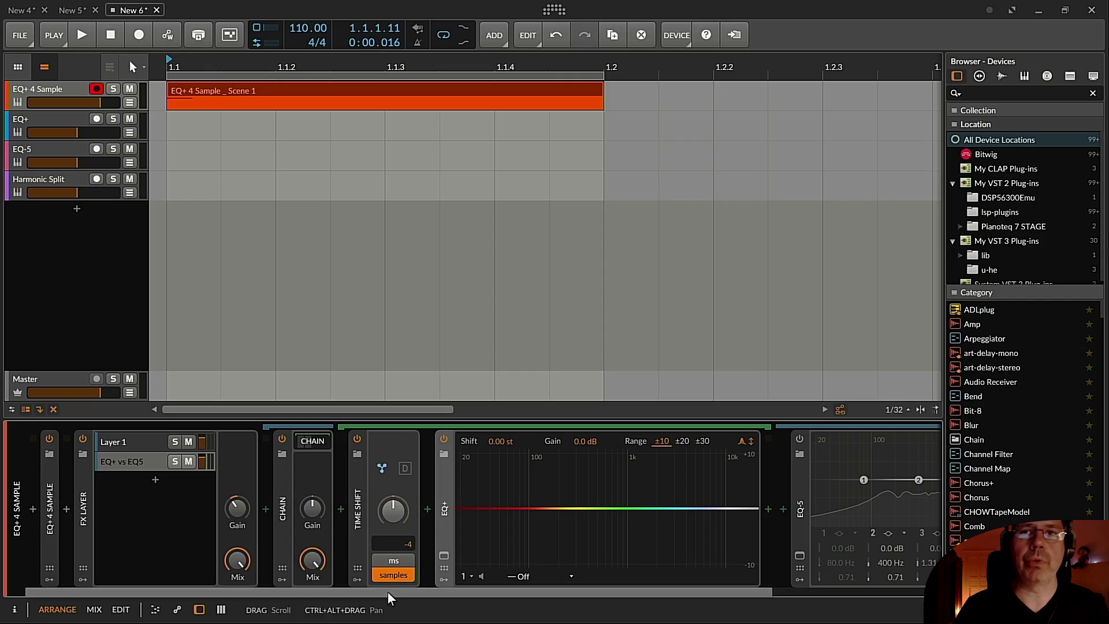
{"action": "left_click", "coordinate": [281, 440]}
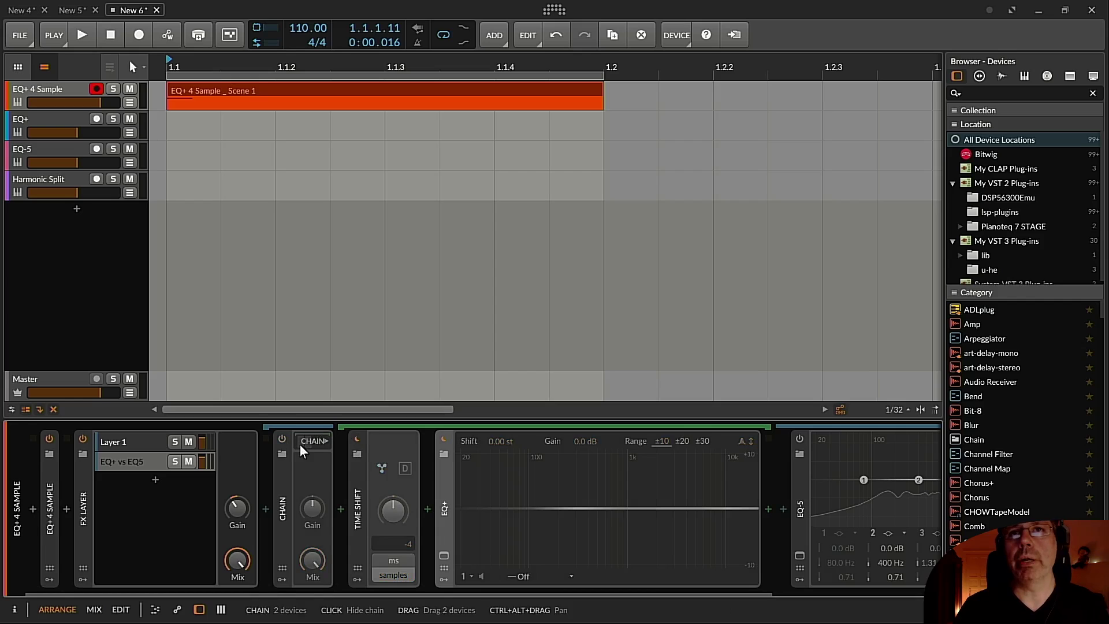
{"action": "key", "text": "space"}
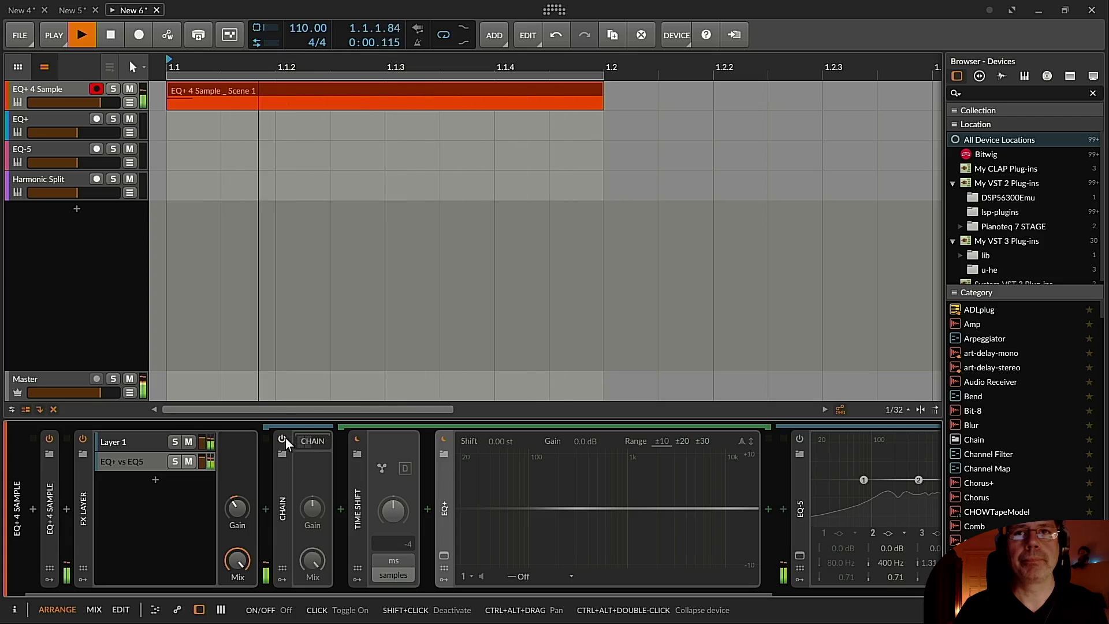
{"action": "left_click", "coordinate": [281, 440]}
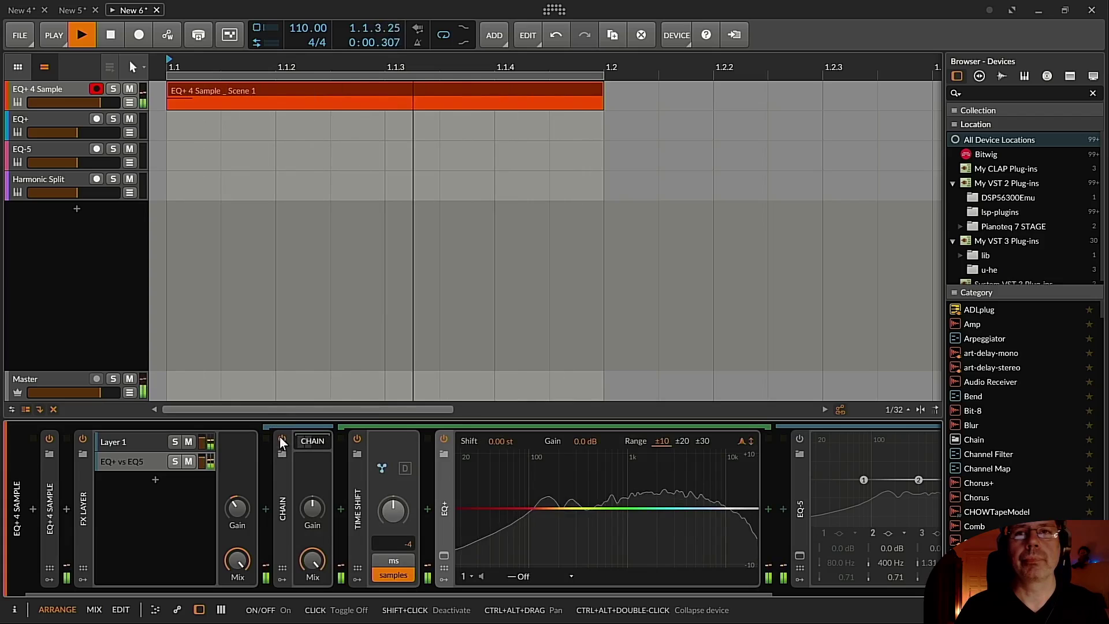
{"action": "left_click", "coordinate": [289, 439]}
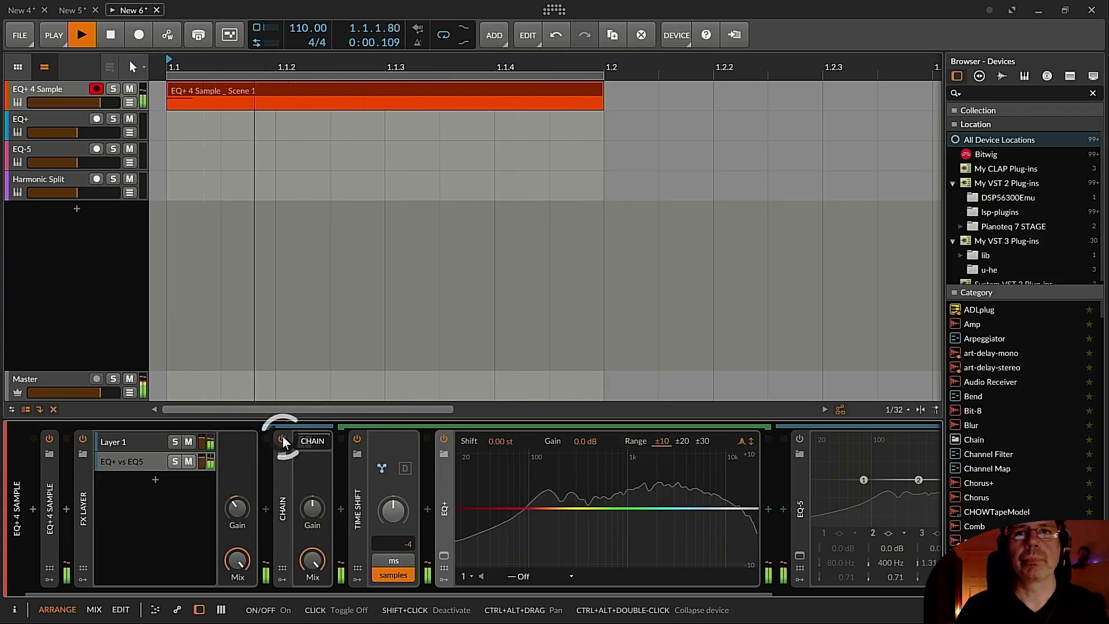
{"action": "left_click", "coordinate": [283, 438]}
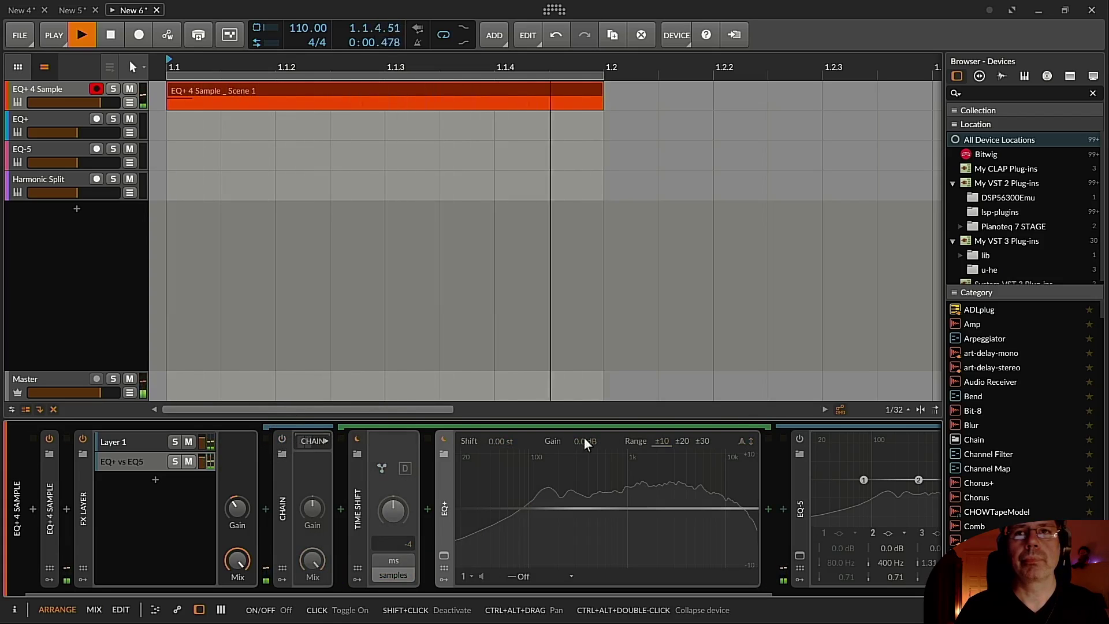
{"action": "left_click", "coordinate": [800, 439]}
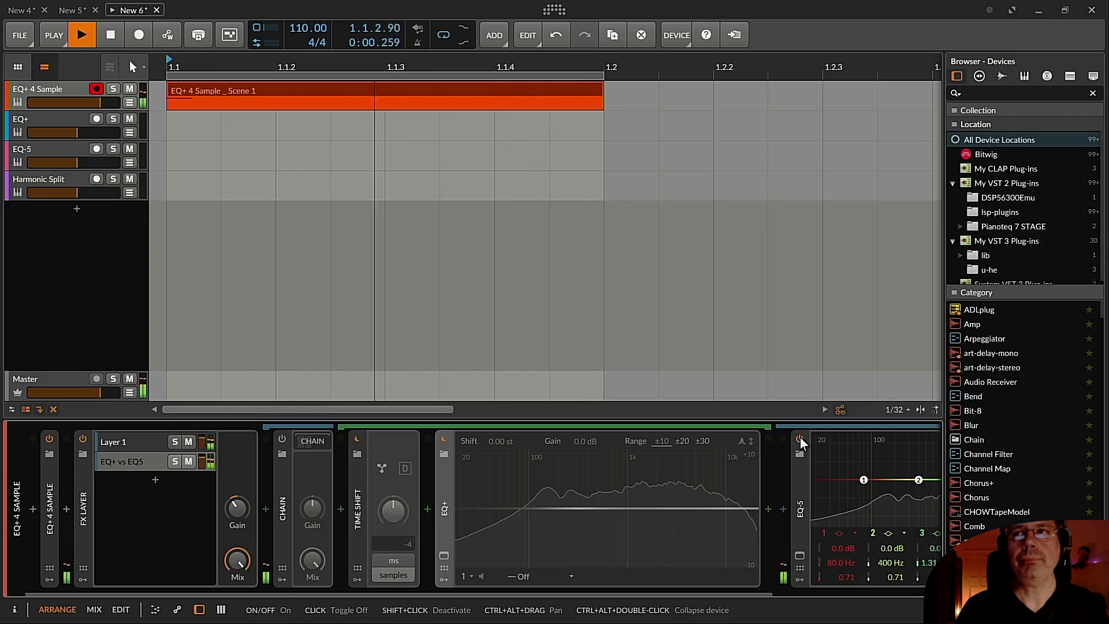
{"action": "left_click", "coordinate": [800, 437]}
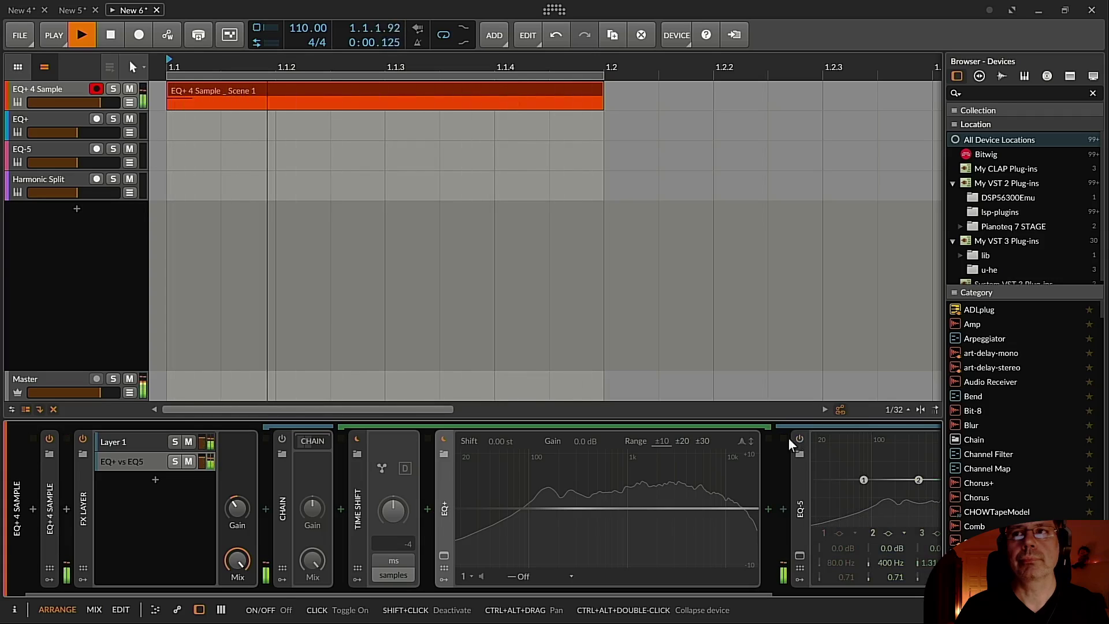
{"action": "left_click", "coordinate": [283, 439]}
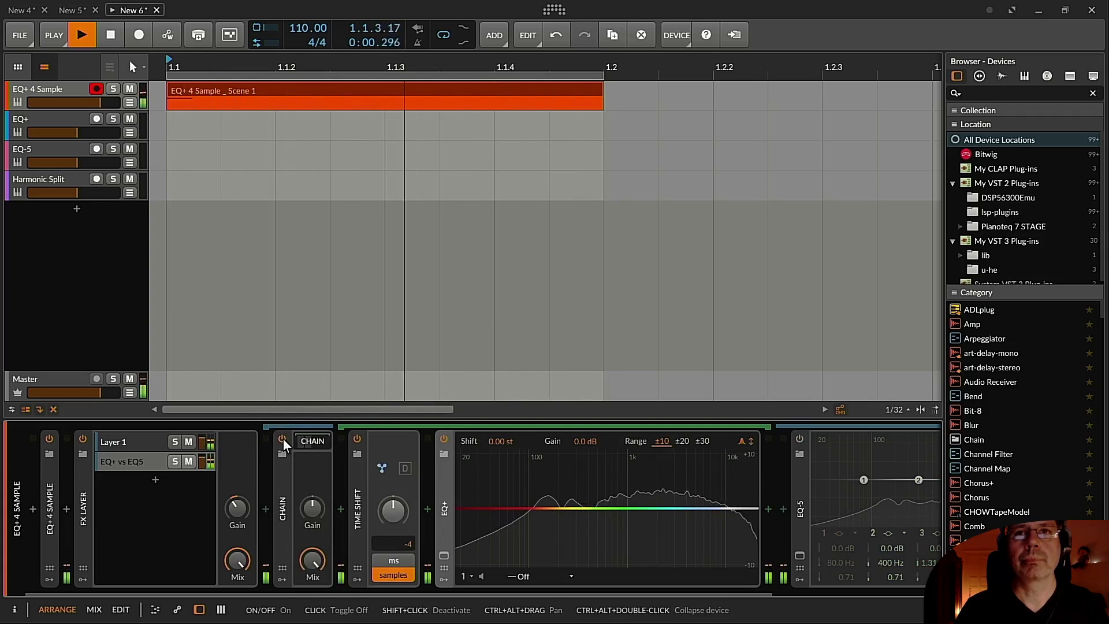
{"action": "left_click", "coordinate": [283, 440]}
{"action": "left_click", "coordinate": [356, 438]}
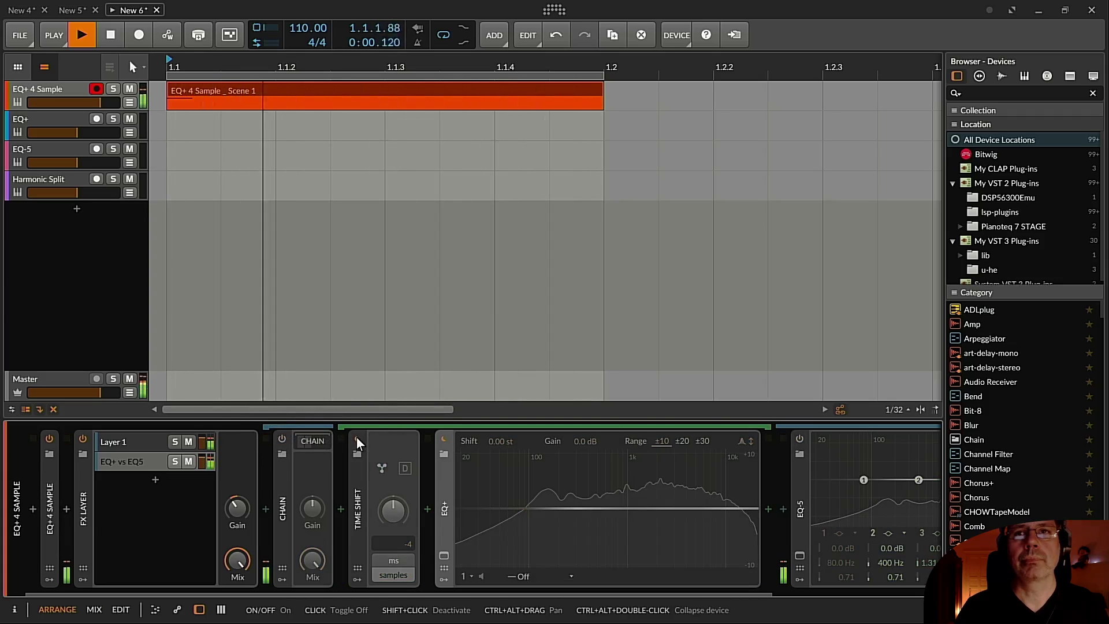
{"action": "left_click", "coordinate": [281, 440]}
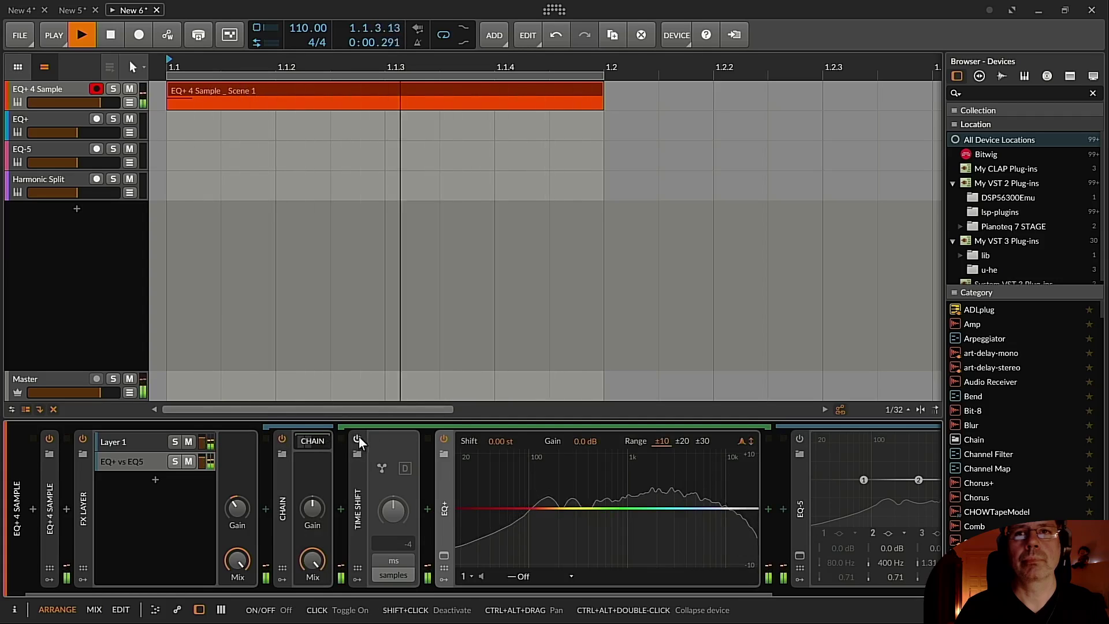
{"action": "left_click", "coordinate": [359, 438]}
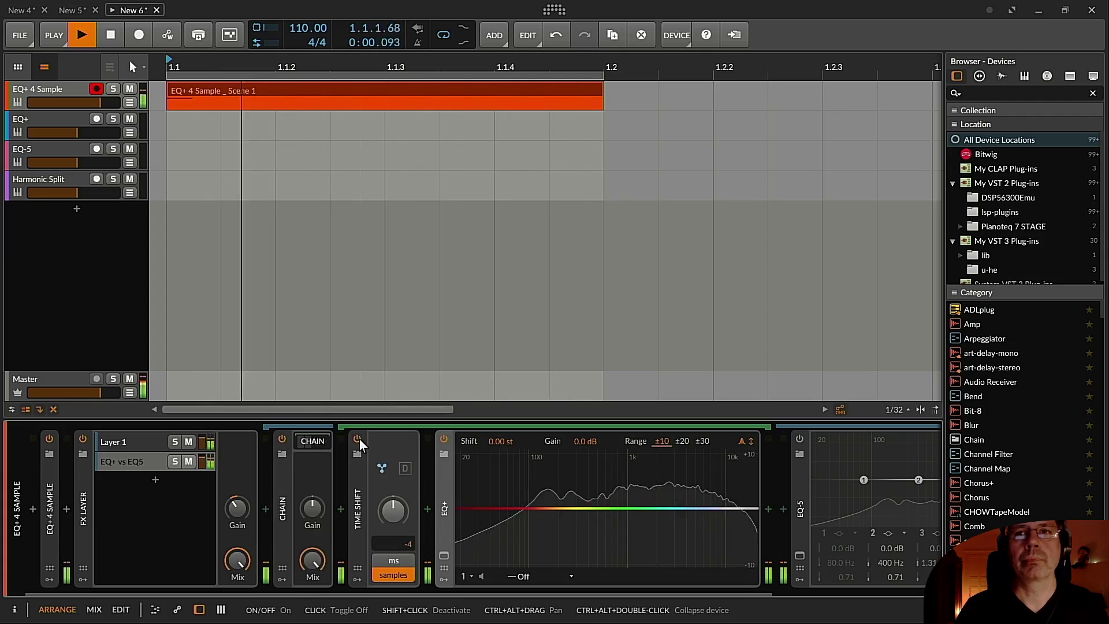
{"action": "key", "text": "space"}
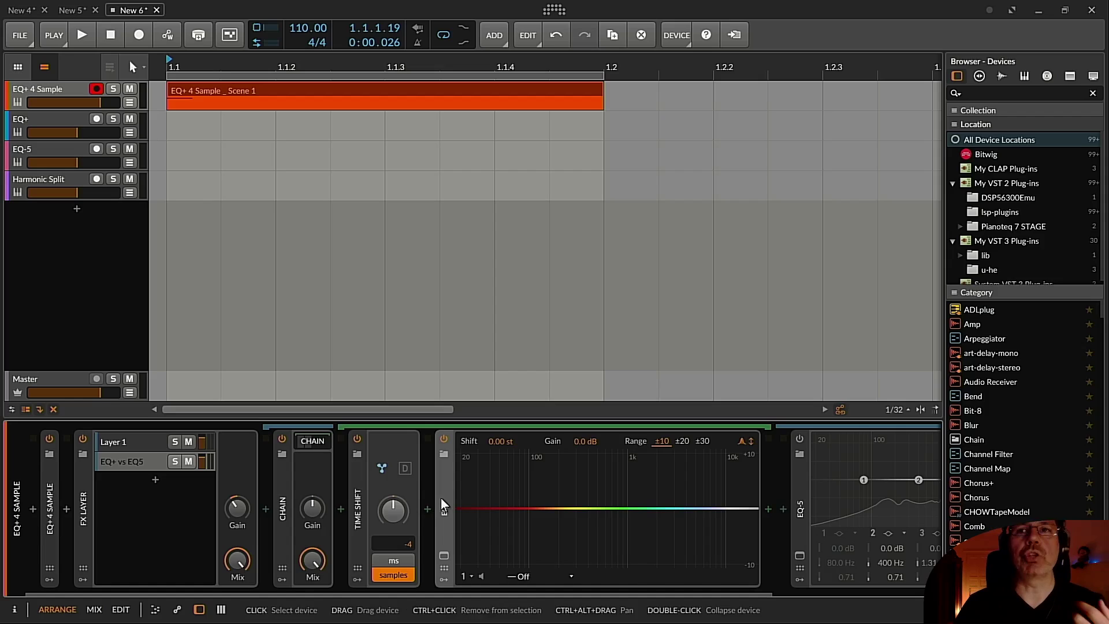
Move EQ+ then EQ-5 out ahead of the FX Layer, collapse the FX Layer, and turn EQ+ off
{"action": "left_click_drag", "start_coordinate": [442, 498], "coordinate": [67, 509]}
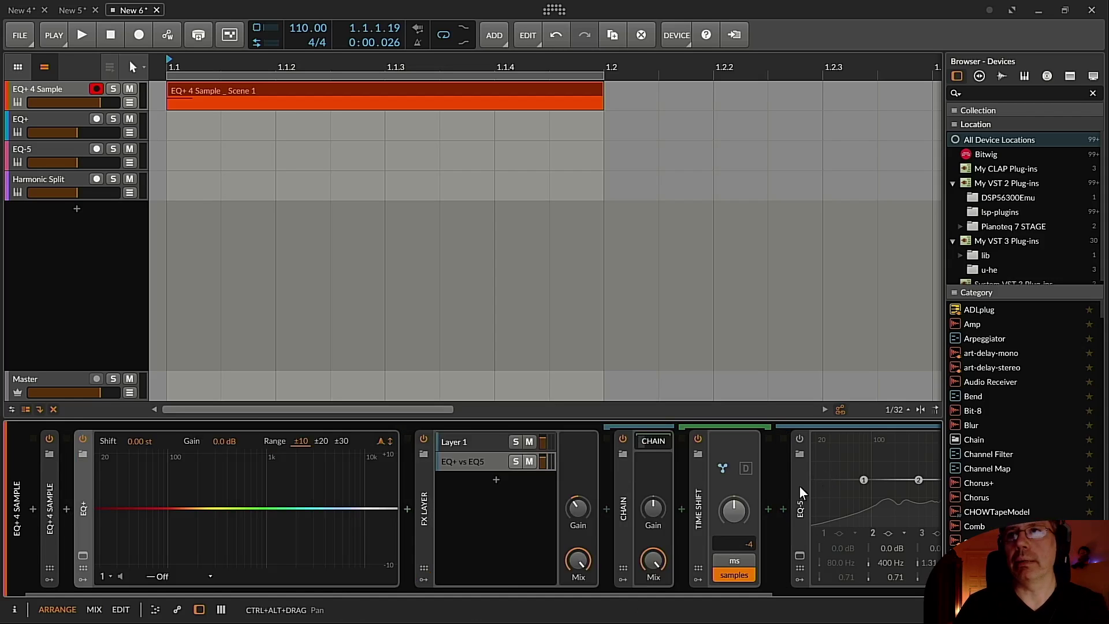
{"action": "mouse_move", "coordinate": [798, 490]}
{"action": "left_mouse_down"}
{"action": "mouse_move", "coordinate": [497, 479]}
{"action": "mouse_move", "coordinate": [421, 505]}
{"action": "left_mouse_up"}
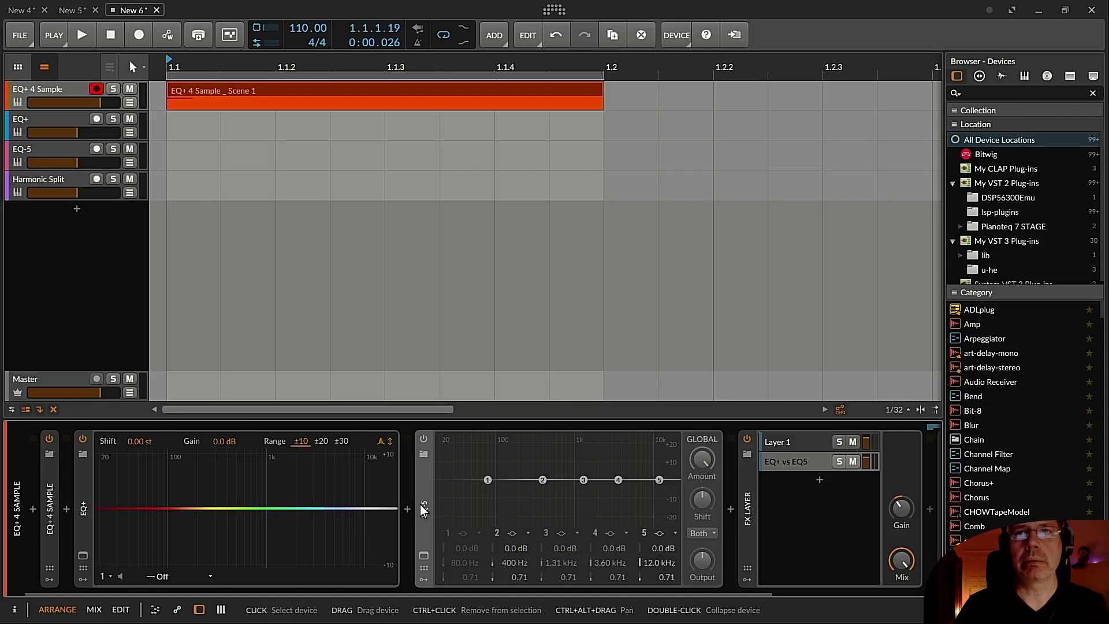
{"action": "left_click", "coordinate": [748, 489]}
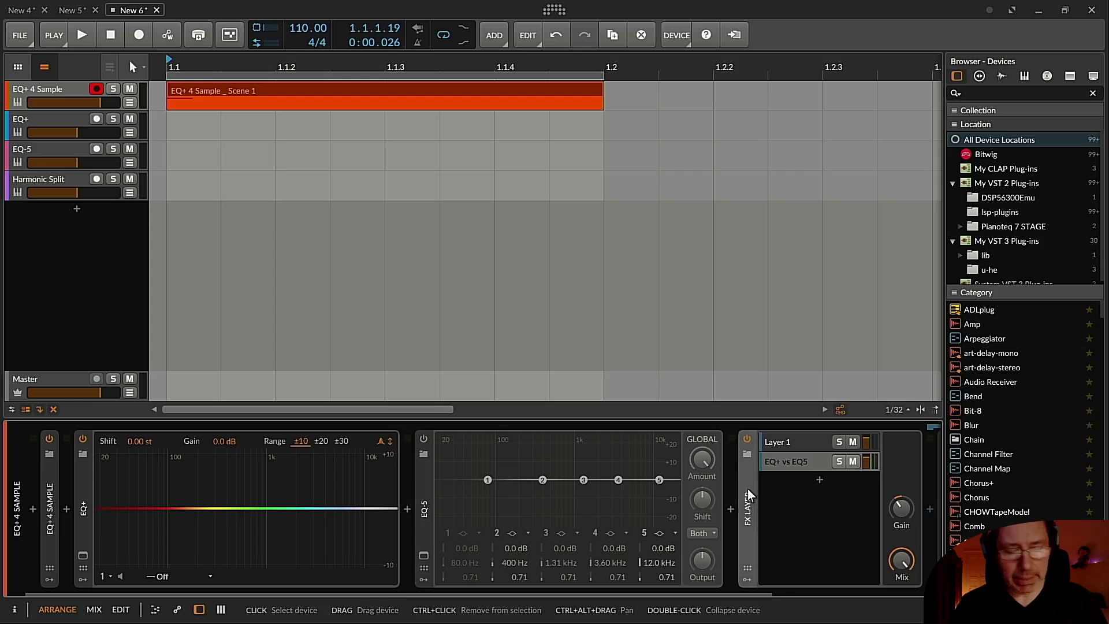
{"action": "double_click", "coordinate": [748, 489]}
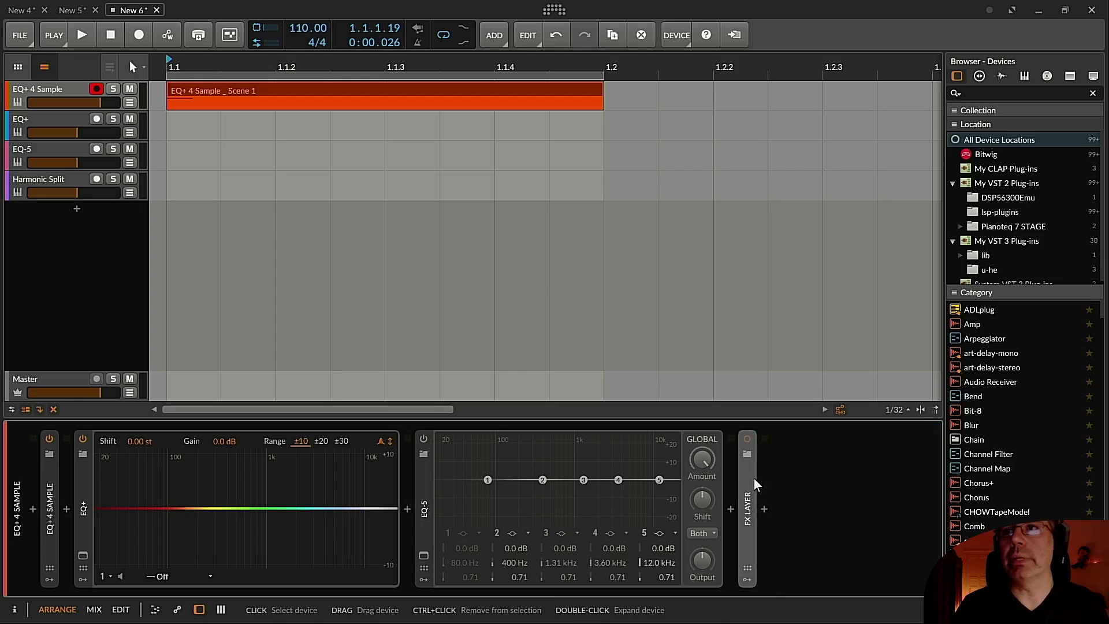
{"action": "left_click", "coordinate": [80, 440]}
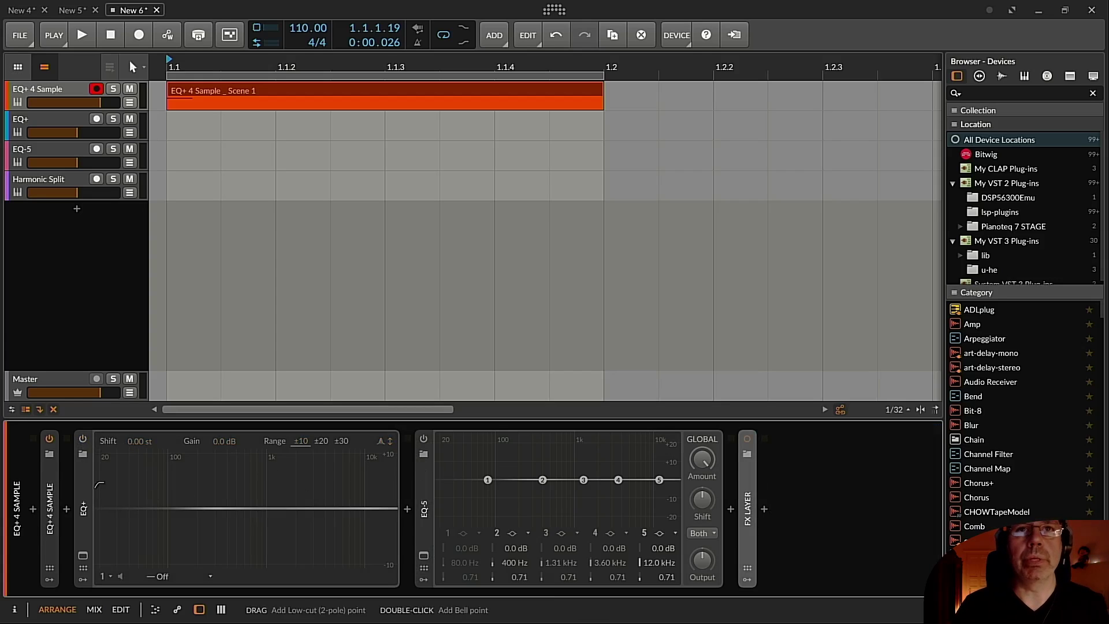
Play the snare and toggle EQ-5 on and off to compare, leaving it bypassed
{"action": "left_click", "coordinate": [86, 493]}
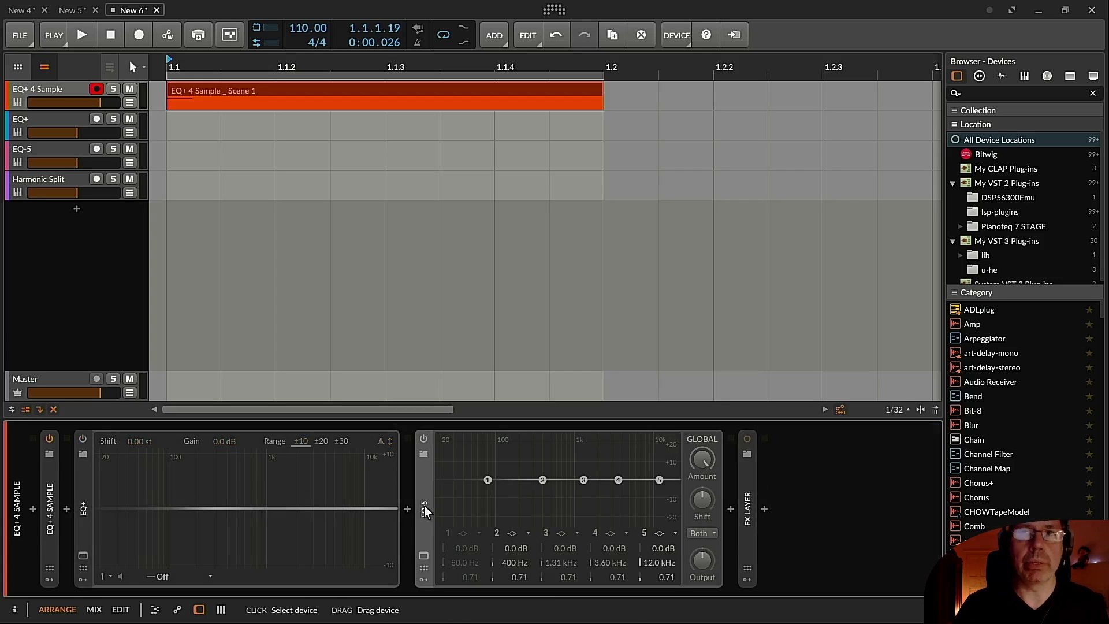
{"action": "key", "text": "space"}
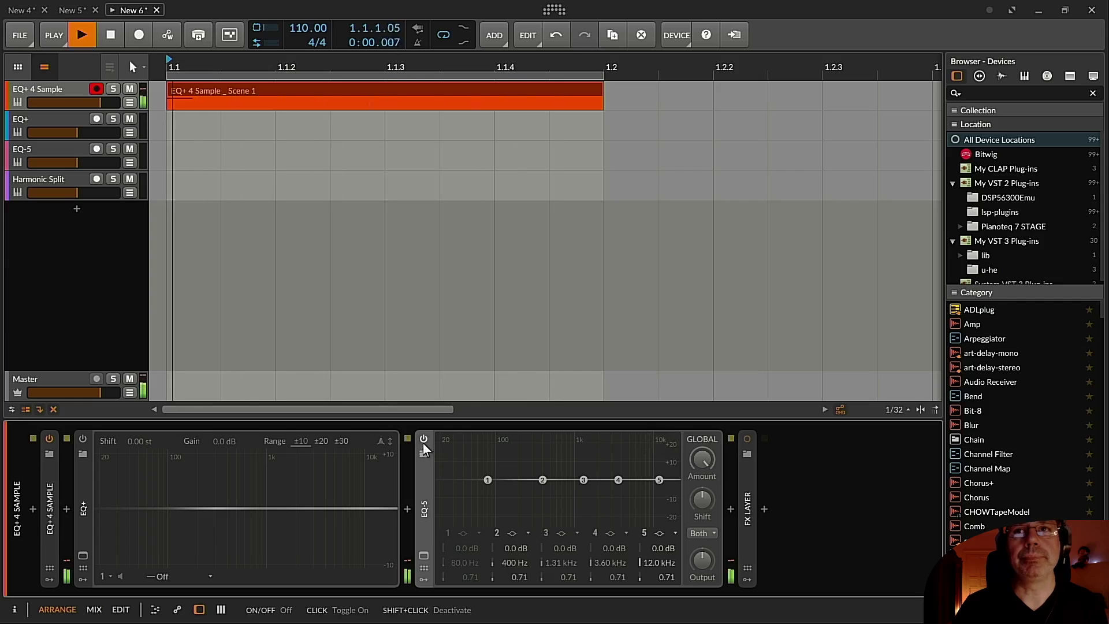
{"action": "left_click", "coordinate": [424, 440]}
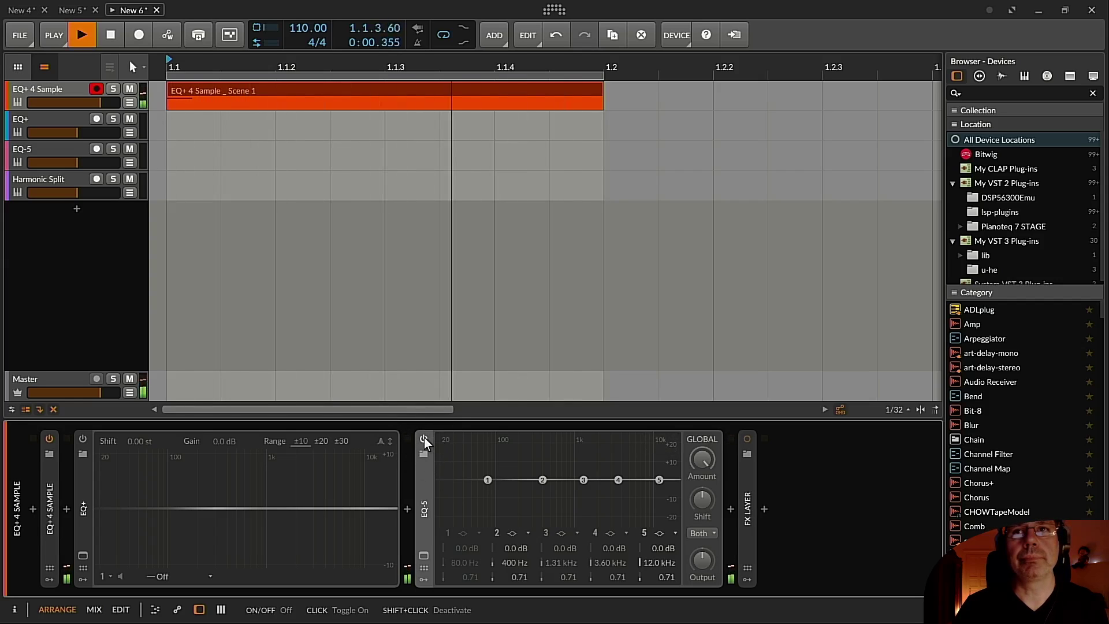
{"action": "left_click", "coordinate": [424, 438]}
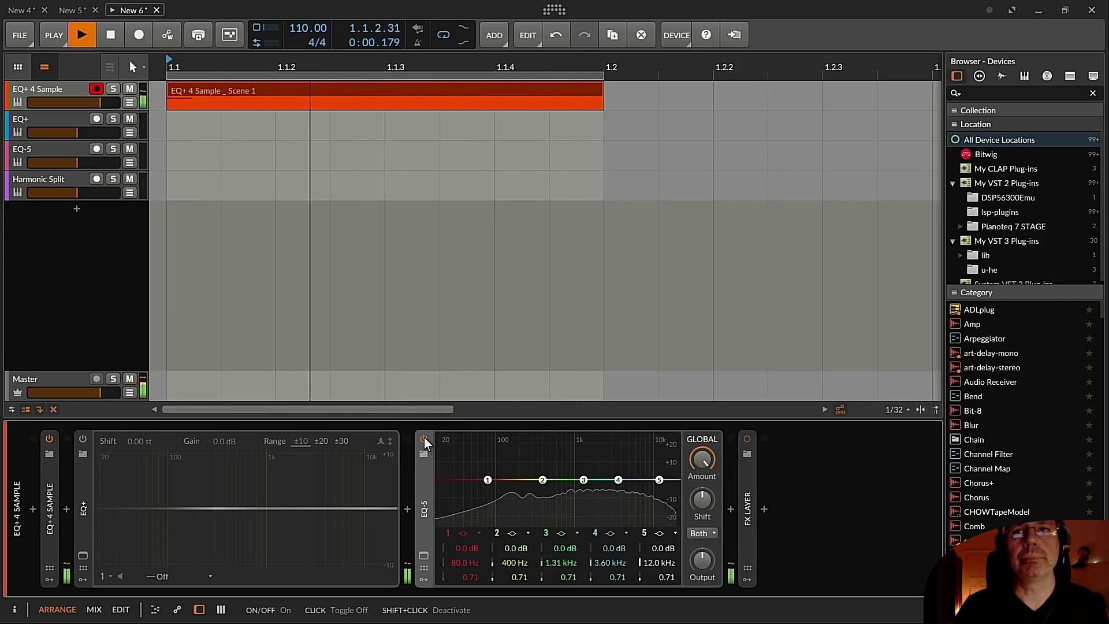
{"action": "left_click", "coordinate": [423, 437]}
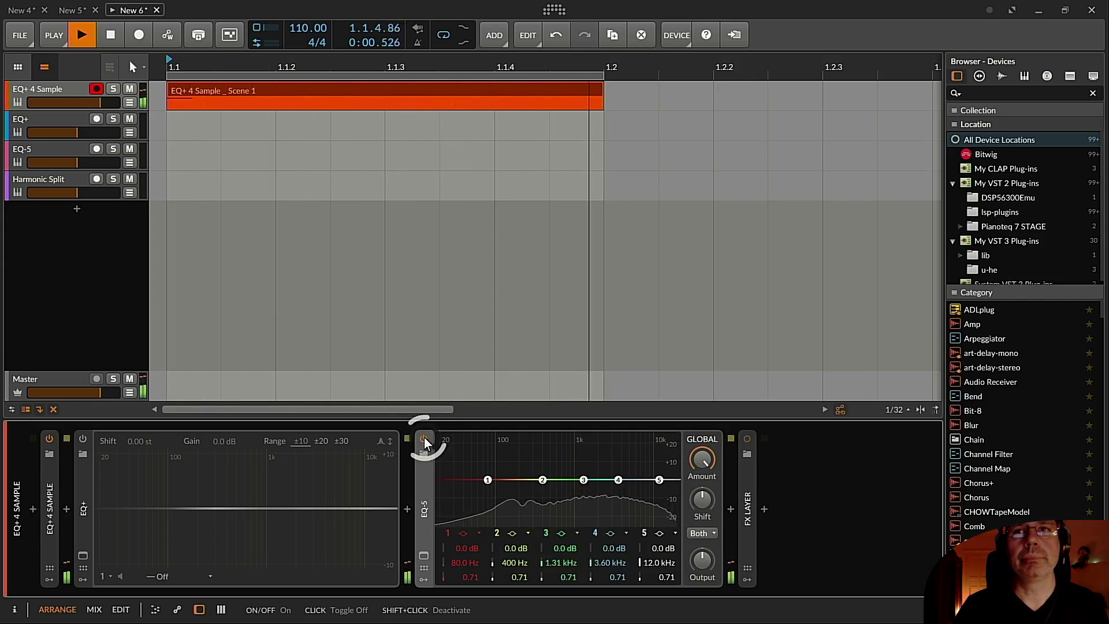
{"action": "left_click", "coordinate": [423, 437]}
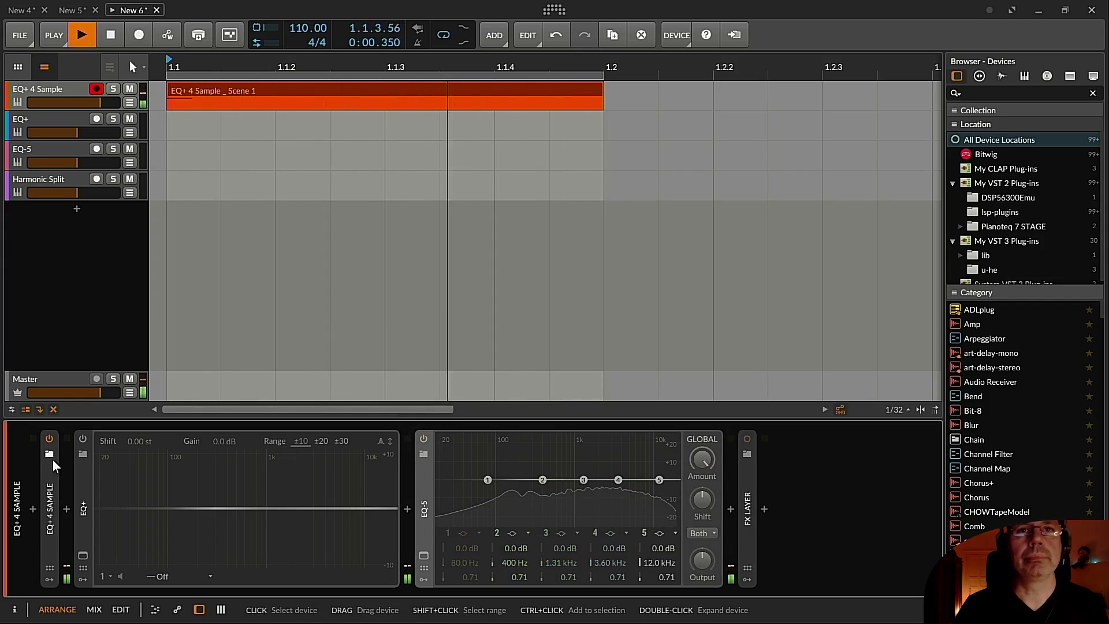
A/B EQ+ on and off, leave it on, and stop playback
{"action": "left_click", "coordinate": [84, 440]}
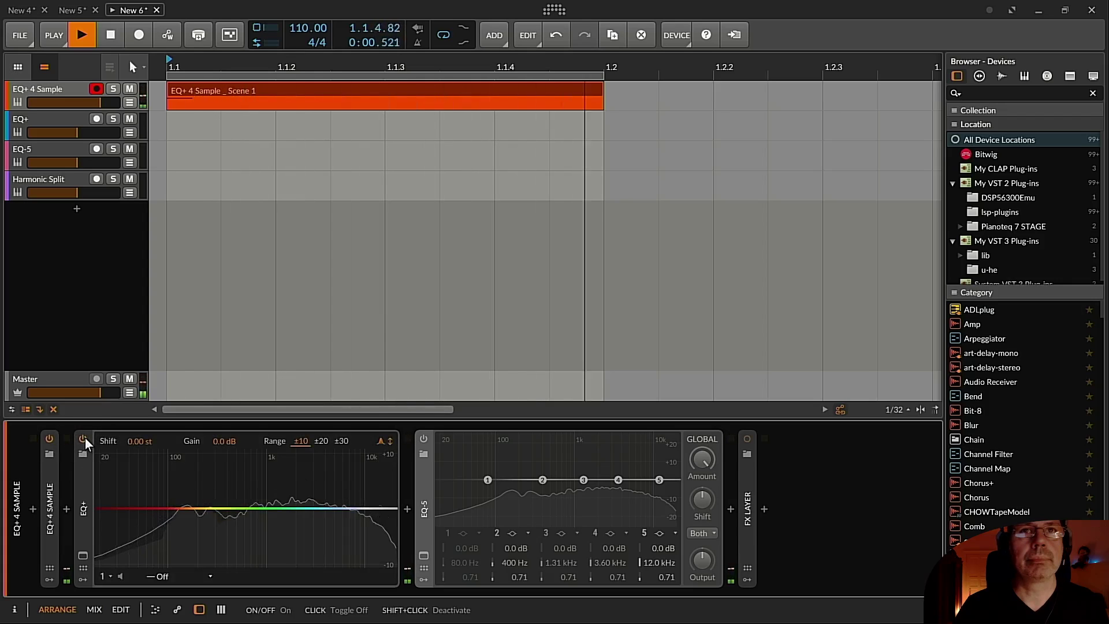
{"action": "left_click", "coordinate": [87, 437]}
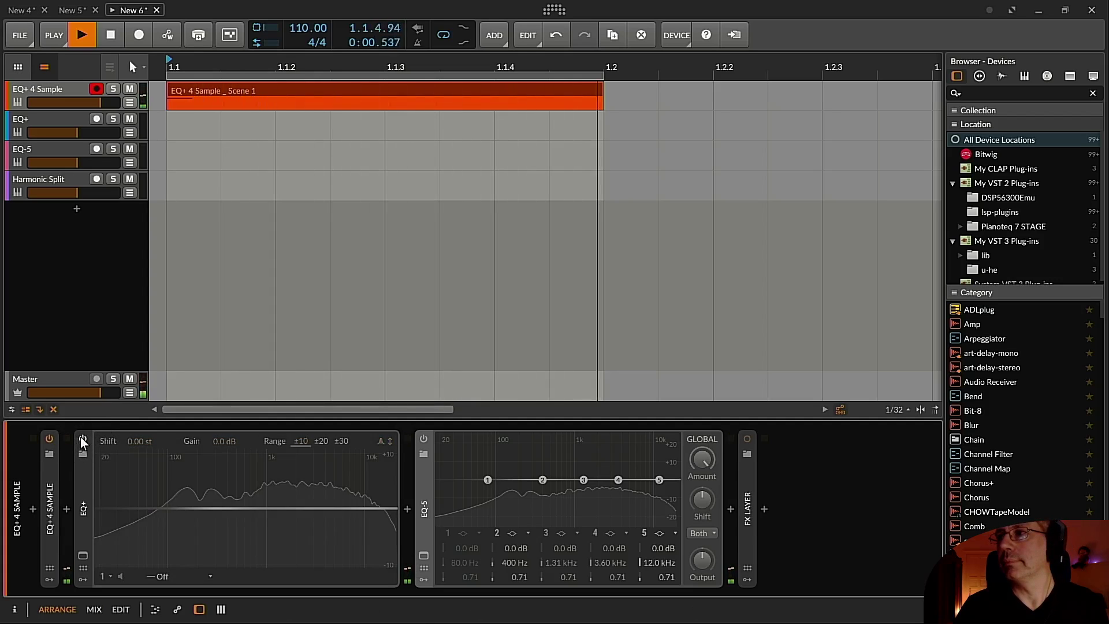
{"action": "left_click", "coordinate": [84, 439]}
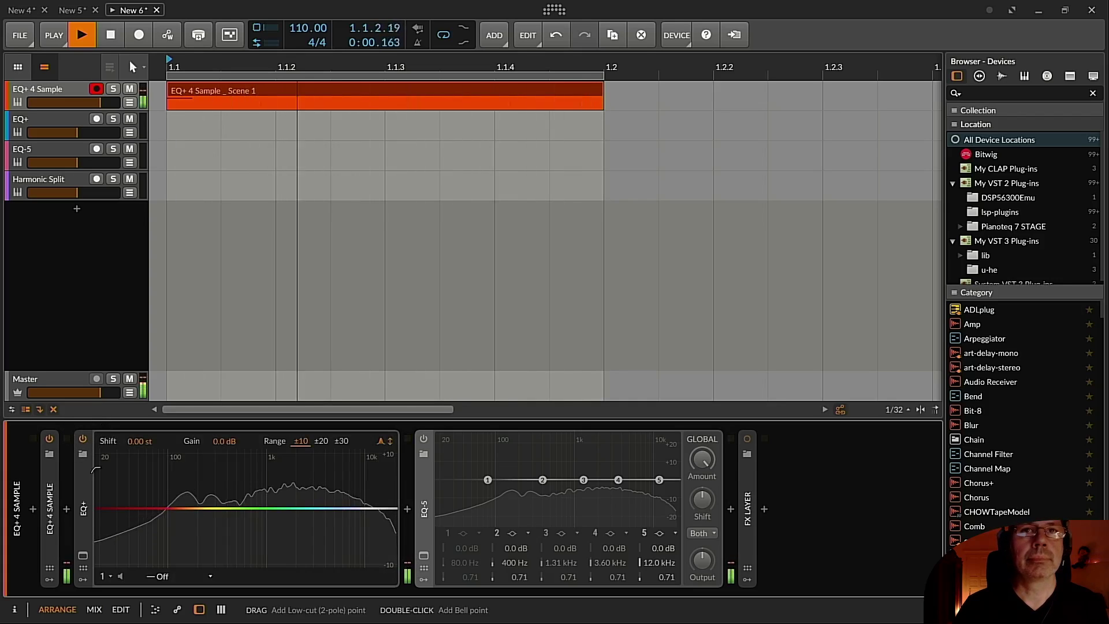
{"action": "key", "text": "space"}
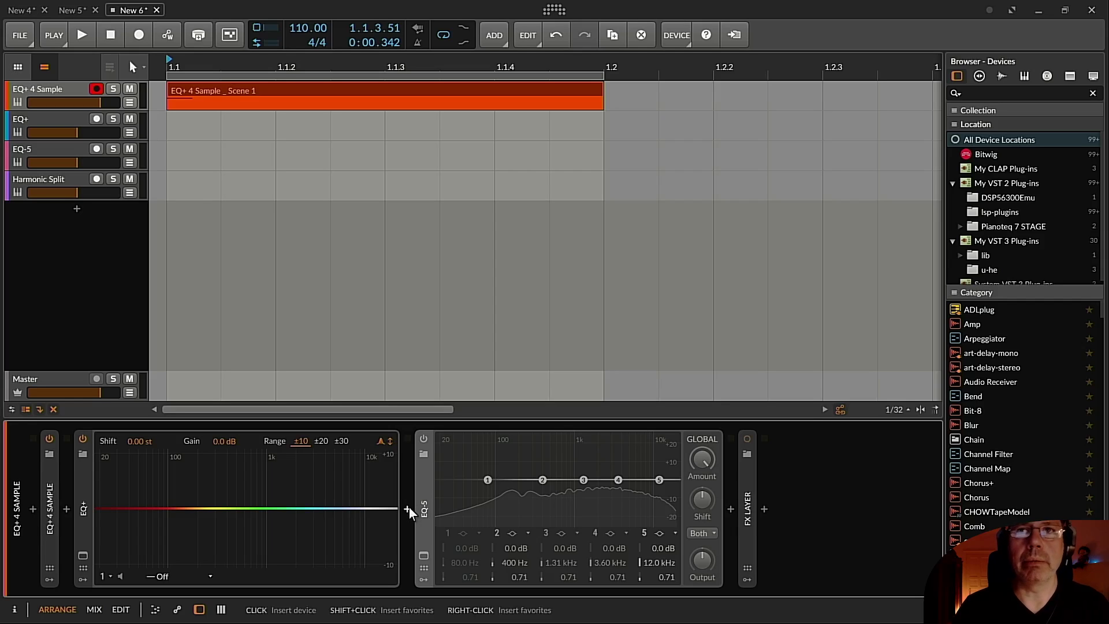
{"action": "left_click", "coordinate": [65, 506]}
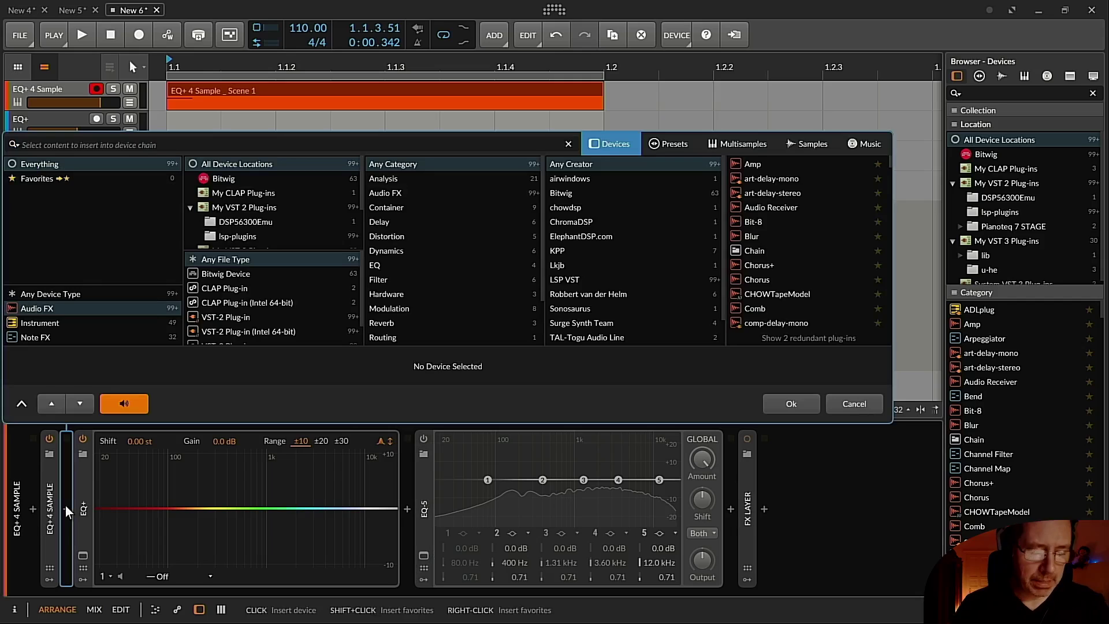
{"action": "type", "text": "mul"}
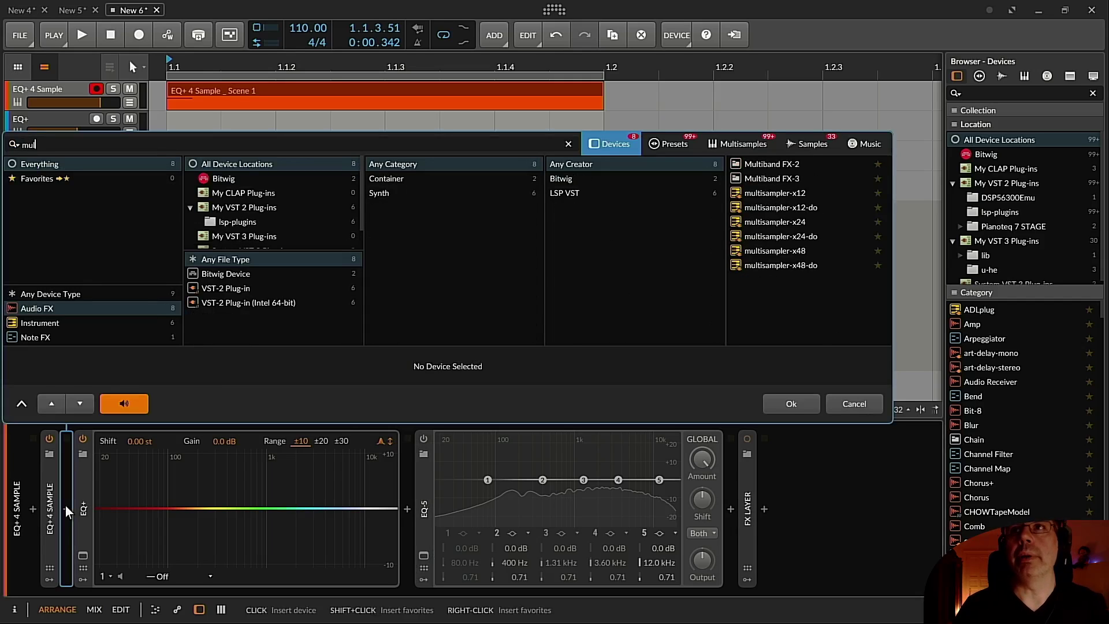
{"action": "key", "text": "Down"}
{"action": "key", "text": "Down"}
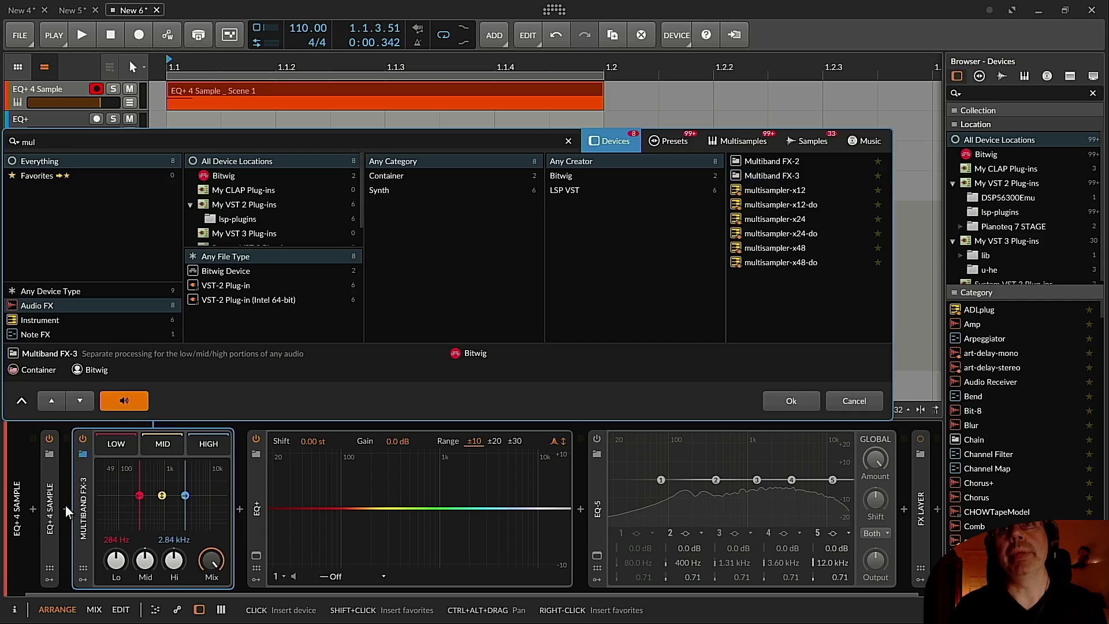
{"action": "key", "text": "Escape"}
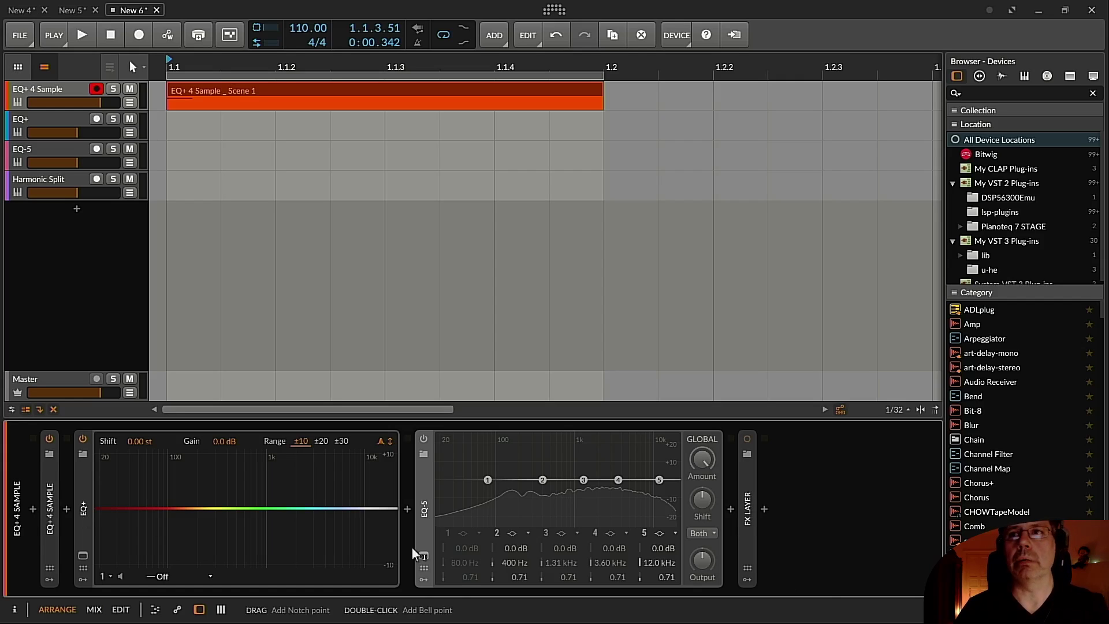
Expand the collapsed FX Layer after EQ-5 and scroll the device panel to show its layers
{"action": "double_click", "coordinate": [746, 522]}
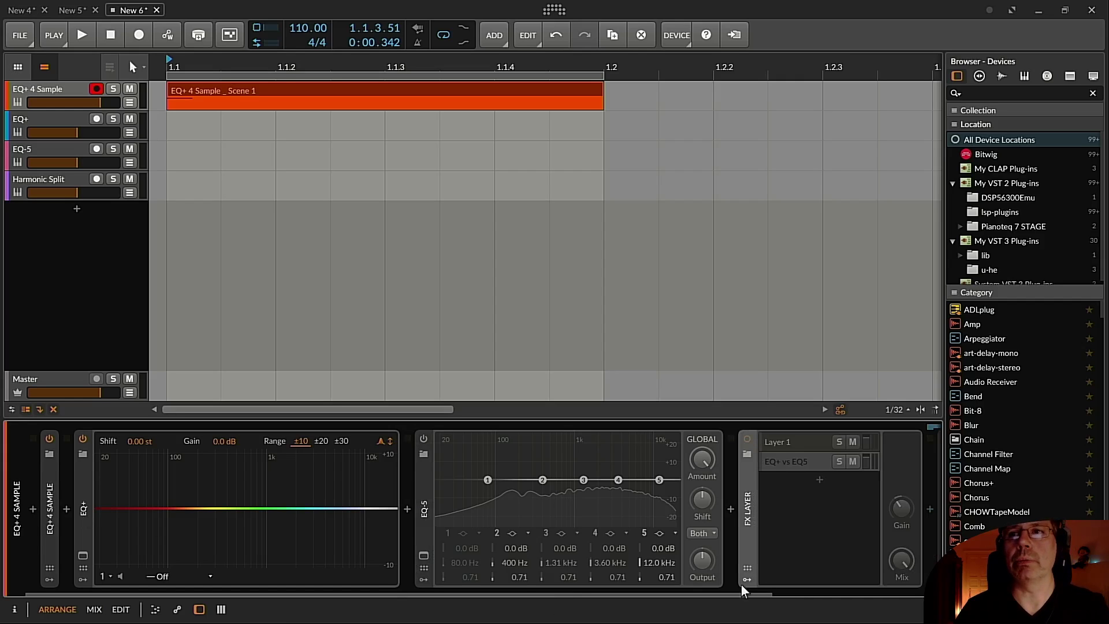
{"action": "scroll", "coordinate": [767, 597], "scroll_direction": "right", "scroll_amount": 3}
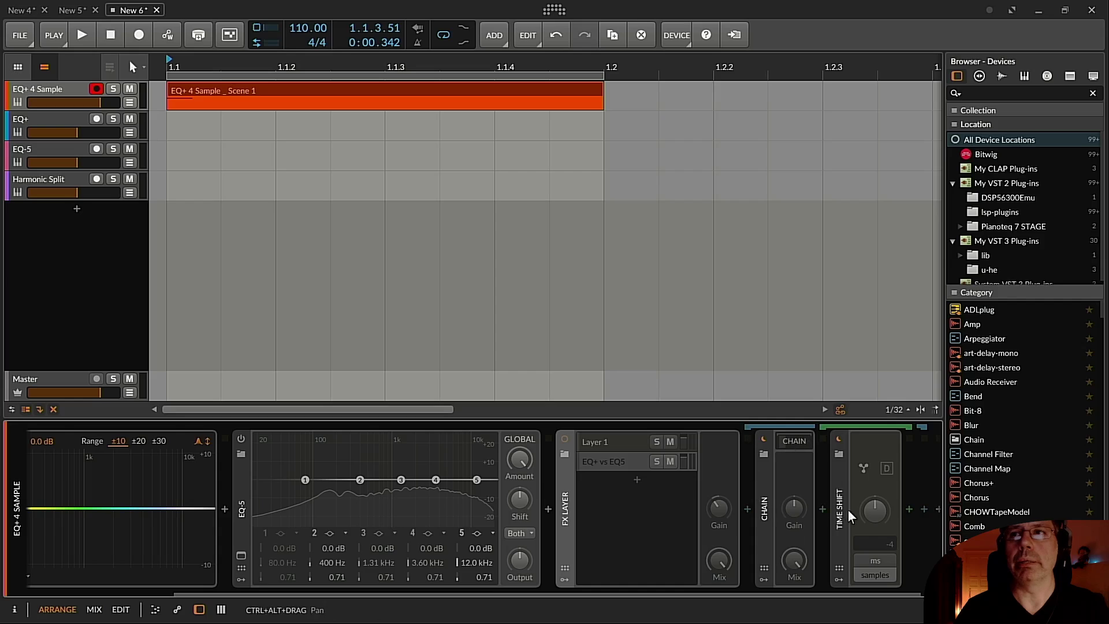
{"action": "left_click_drag", "start_coordinate": [798, 595], "coordinate": [382, 601]}
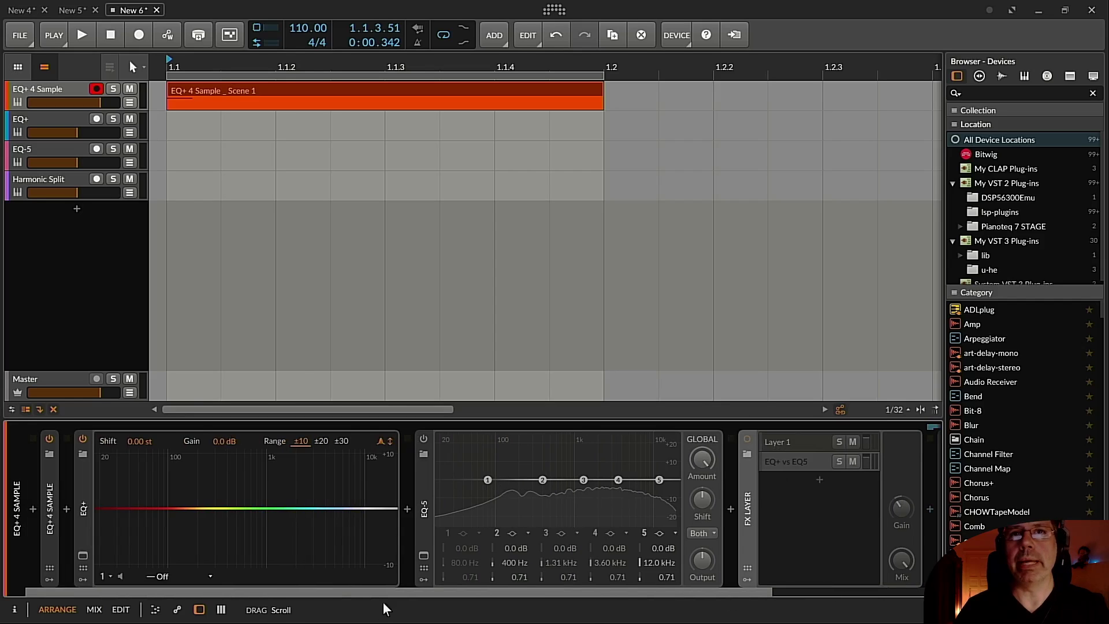